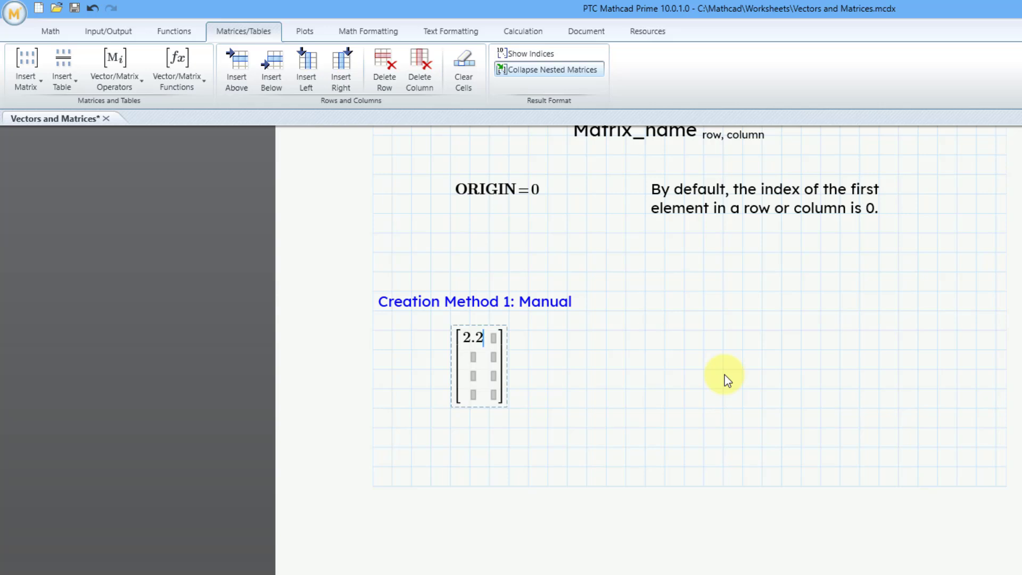
# Step: Fill the first three rows of the matrix's second column with 3.3, 5.6 and 7
pyautogui.press('Tab')
pyautogui.write('3.3')
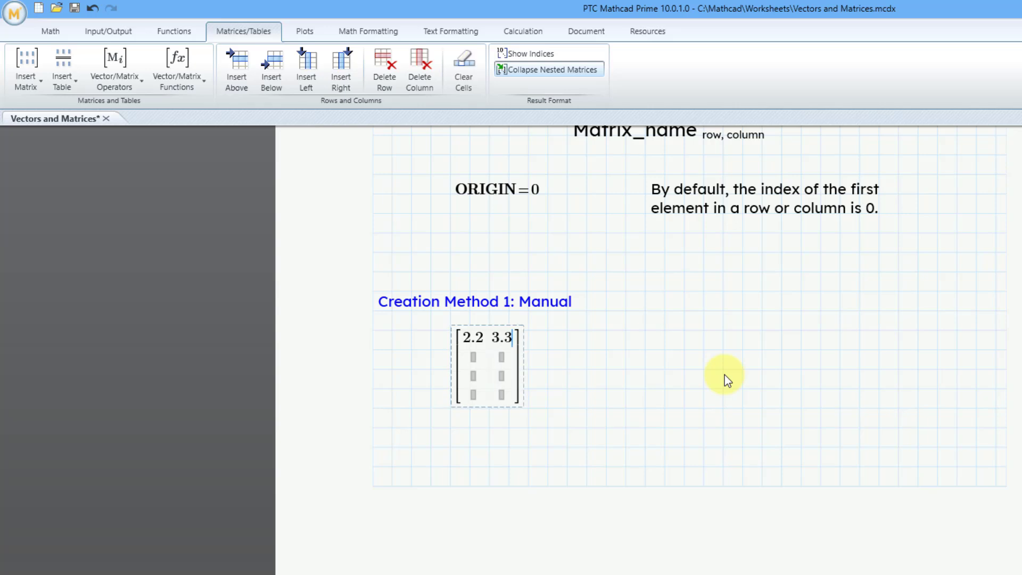
pyautogui.press('Down')
pyautogui.write('5.6')
pyautogui.press('Down')
pyautogui.write('7')
# Step: Enter 12 in the third row and c in the second row of the matrix's first column
pyautogui.press('Left')
pyautogui.press('Left')
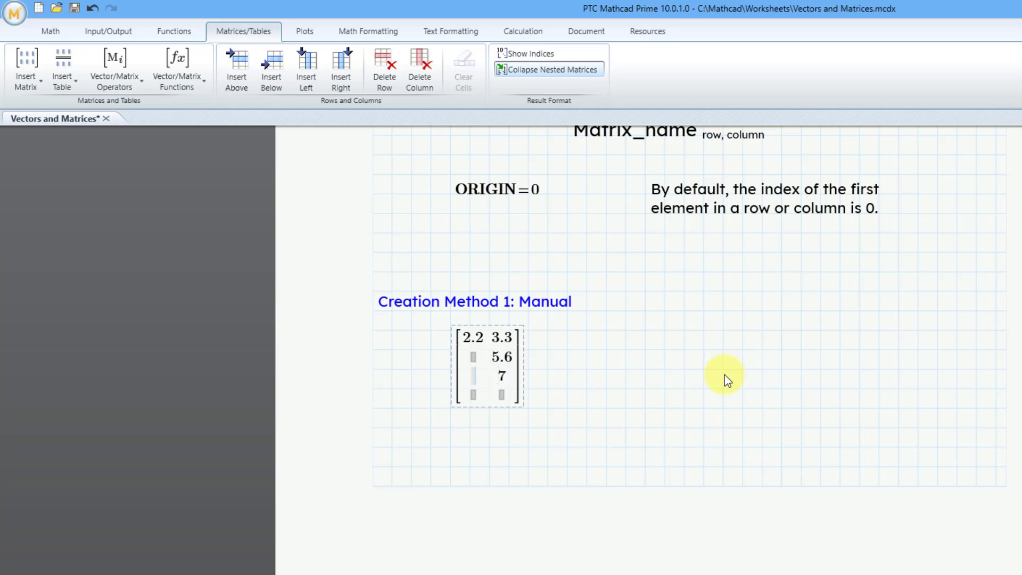
pyautogui.write('12')
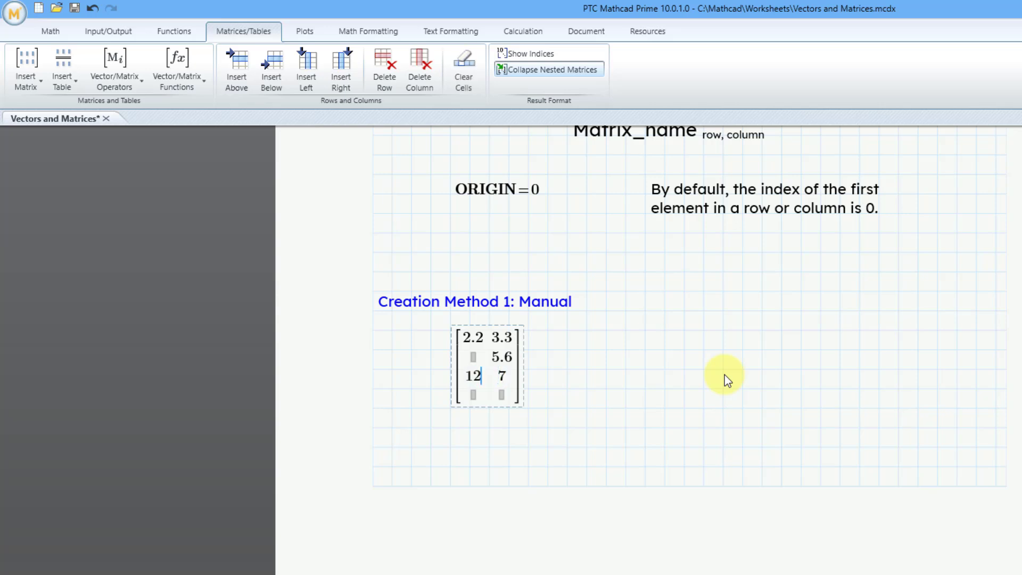
pyautogui.press('Up')
pyautogui.write('c')
pyautogui.press('Down')
pyautogui.press('Down')
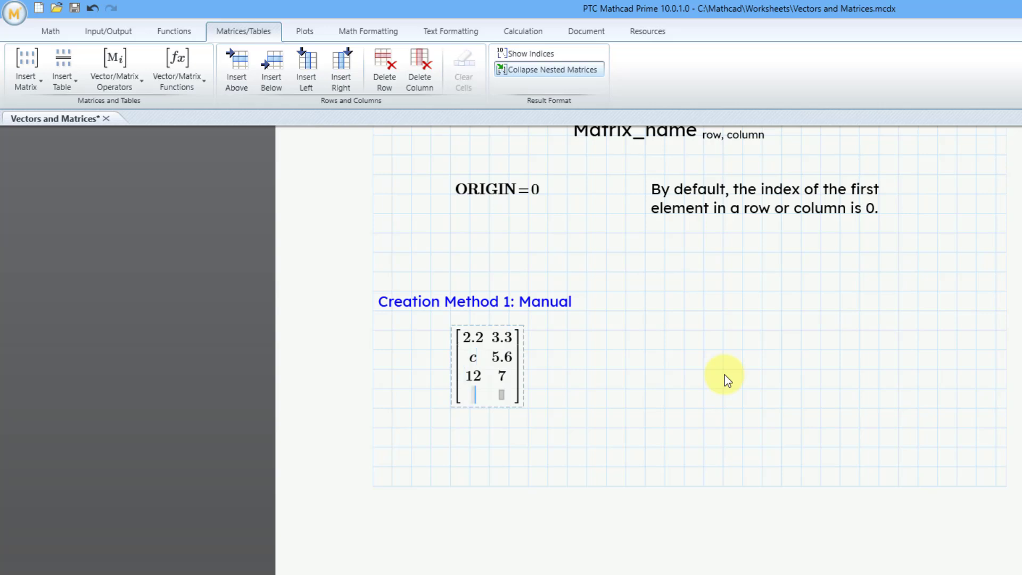
# Step: Fill the matrix's last row with the symbol π and a person's first name as a quoted text string
pyautogui.write('p')
pyautogui.hotkey('ctrl', 'g')
pyautogui.press('Tab')
pyautogui.write('"')
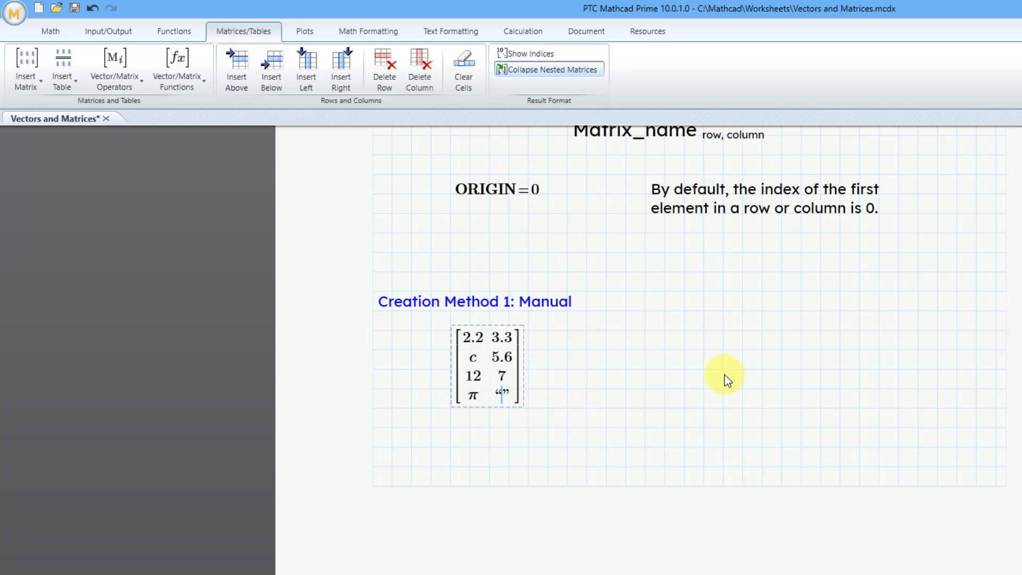
pyautogui.write('Da')
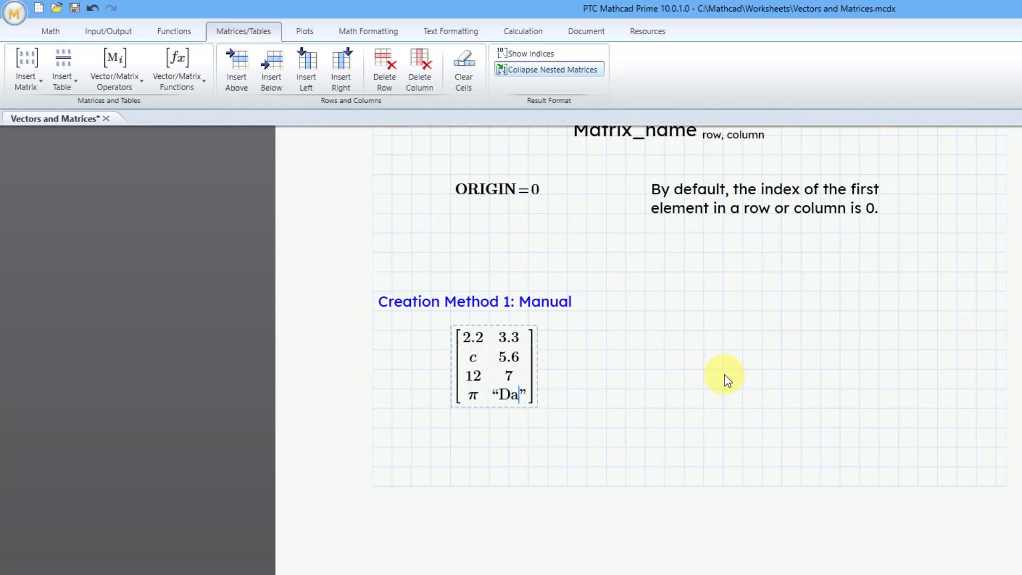
pyautogui.write('ve')
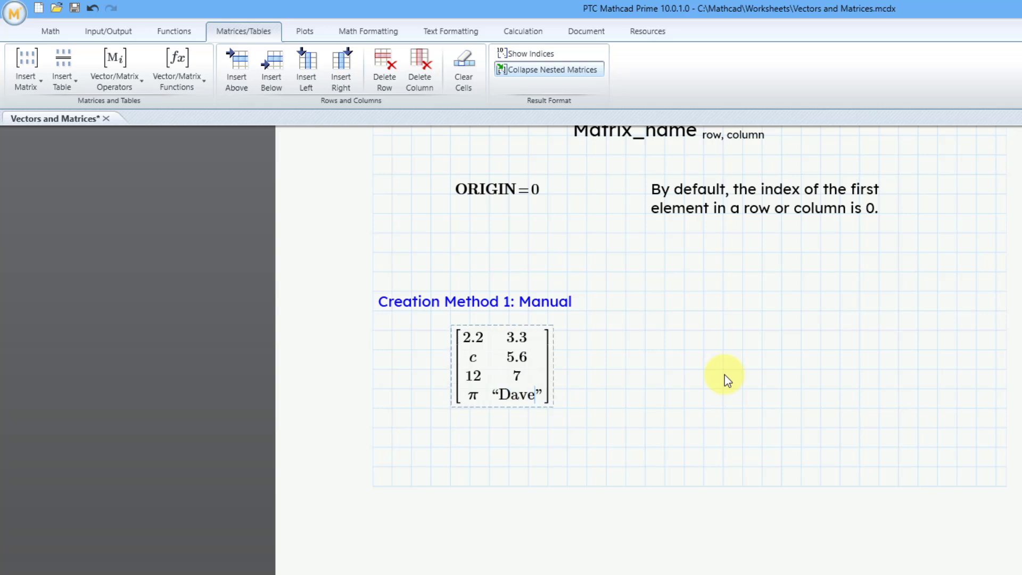
pyautogui.click(646, 369)
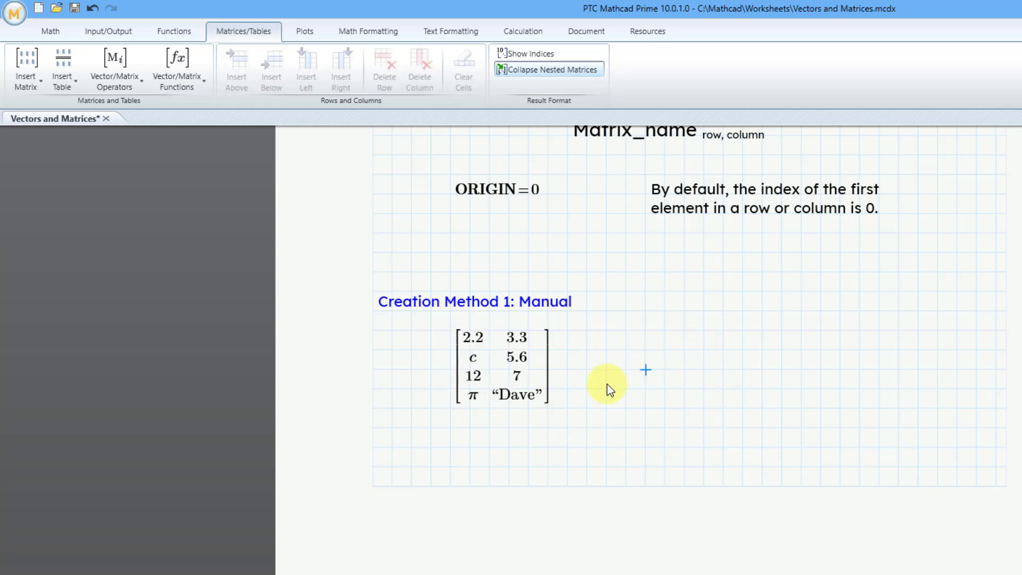
# Step: Assign the completed 4x2 matrix to the variable A with the Definition operator
pyautogui.click(453, 378)
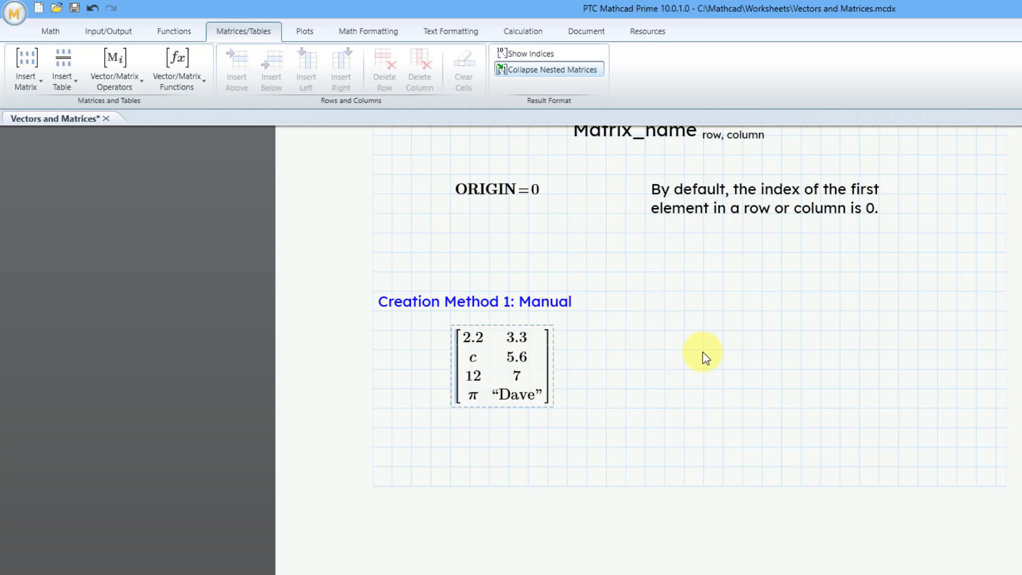
pyautogui.click(57, 33)
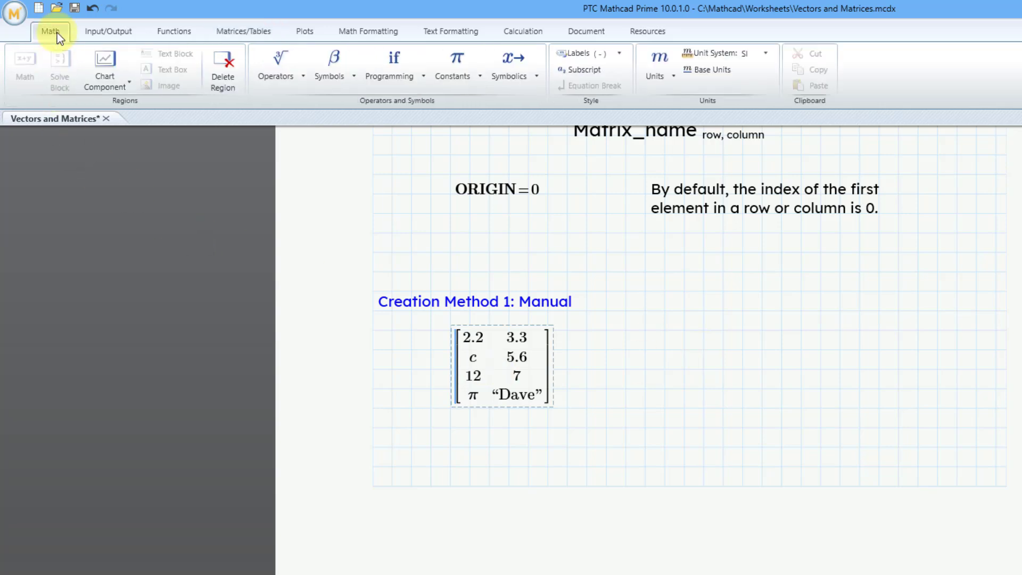
pyautogui.click(262, 79)
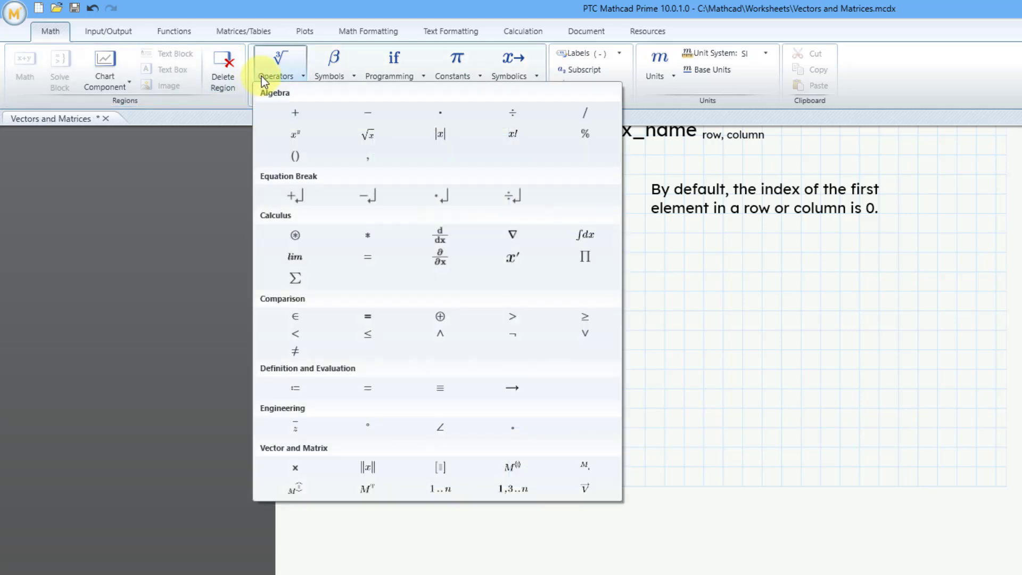
pyautogui.click(296, 387)
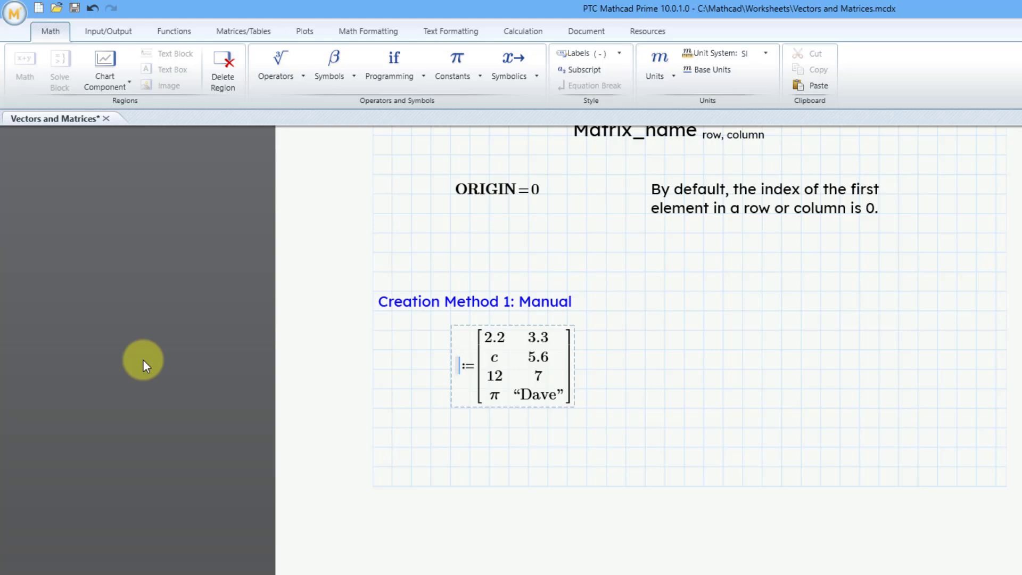
pyautogui.write('A')
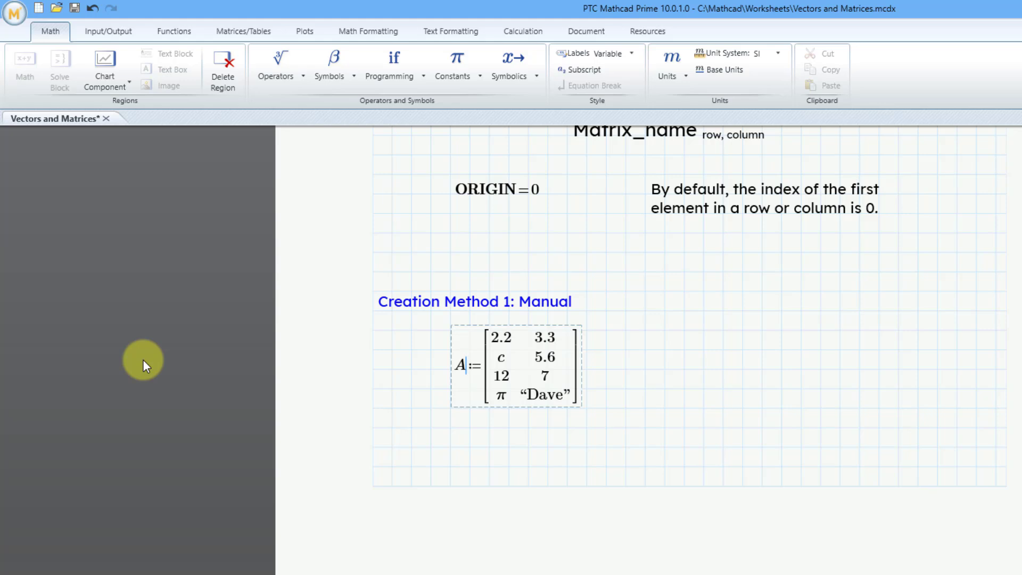
pyautogui.click(679, 371)
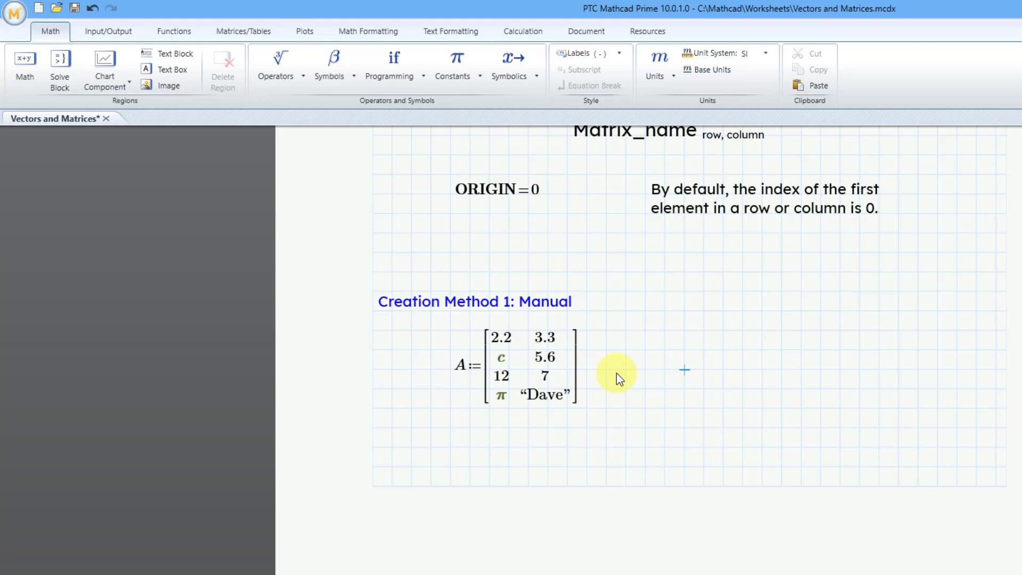
# Step: Define B beside matrix A as an empty matrix with one row and three columns
pyautogui.write('B')
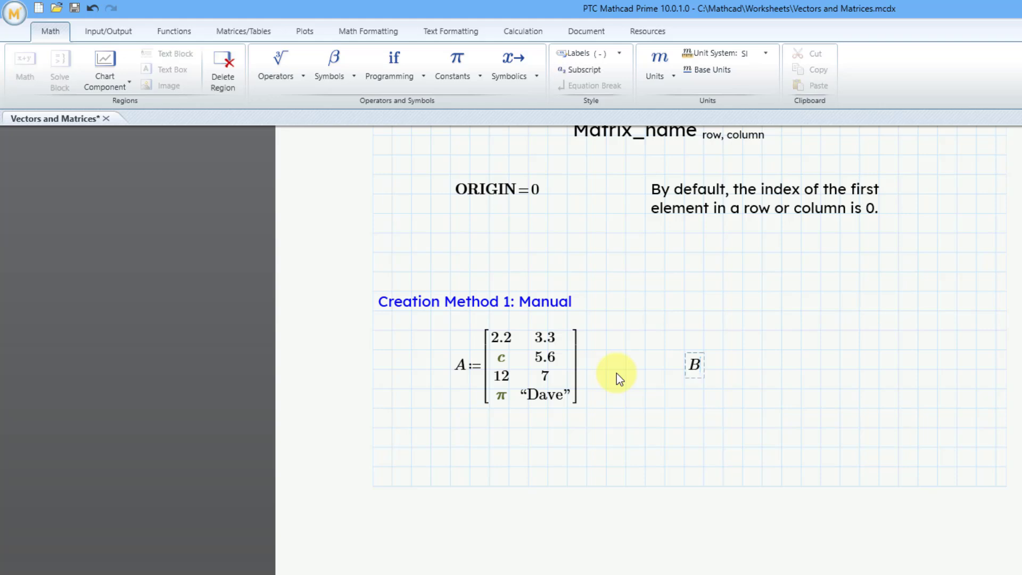
pyautogui.write(':=')
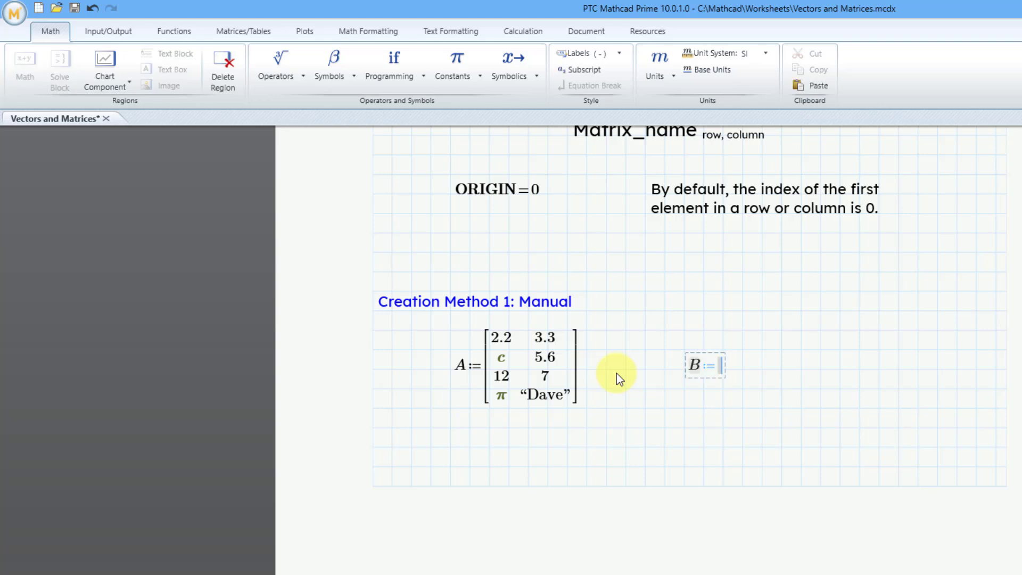
pyautogui.click(248, 31)
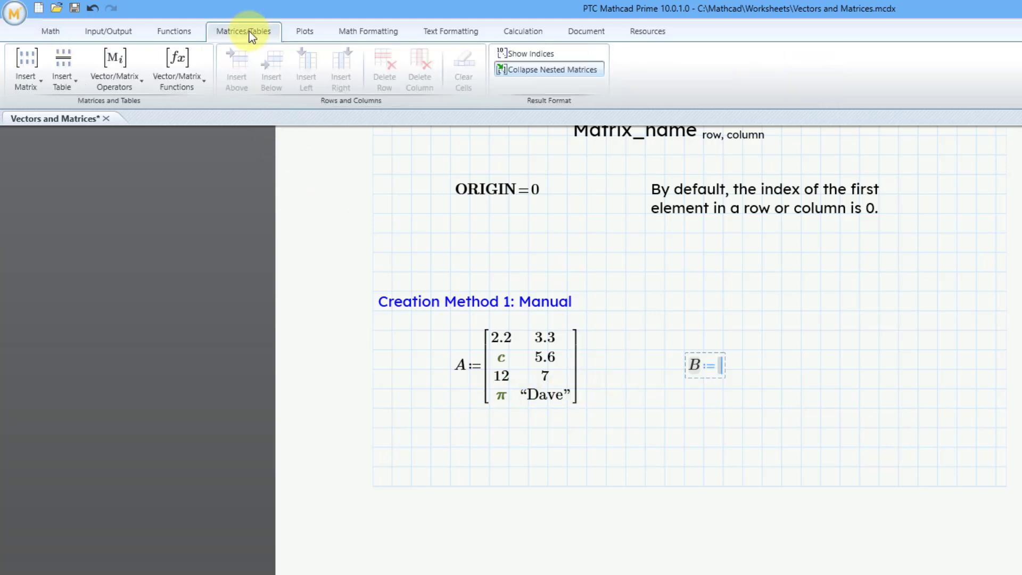
pyautogui.click(25, 90)
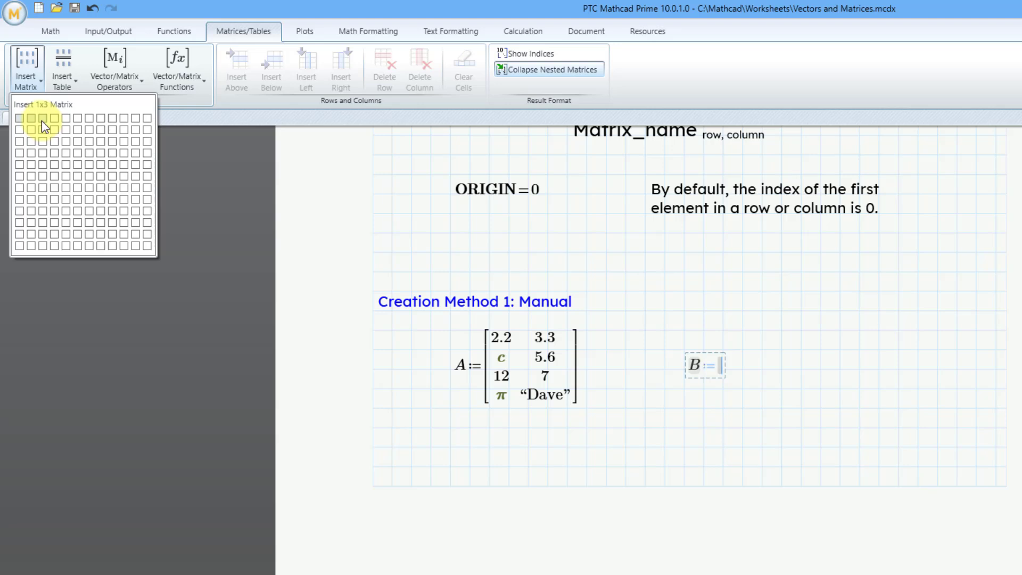
pyautogui.click(41, 121)
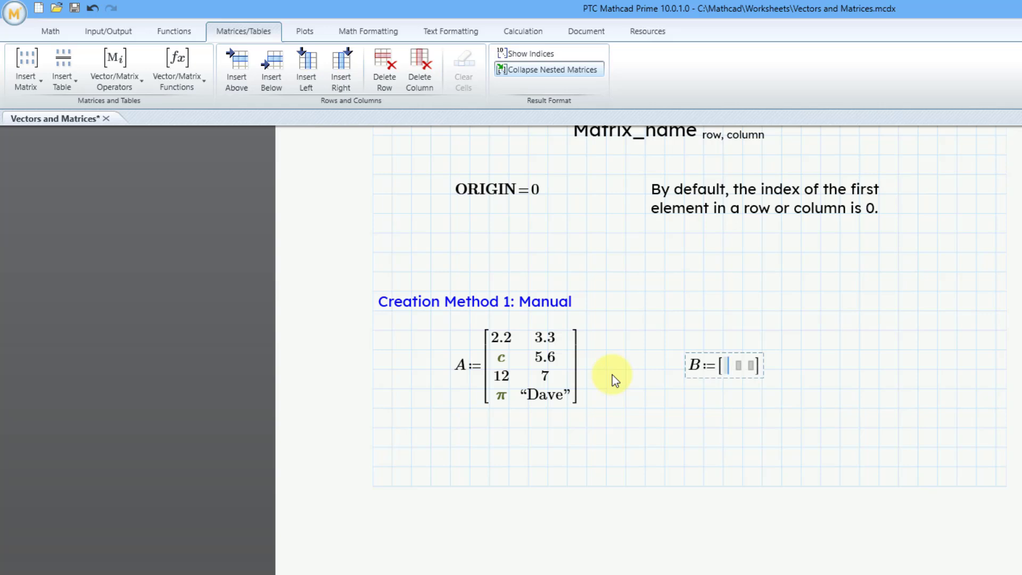
# Step: Fill matrix B's three elements with 1, 2 and 3
pyautogui.write('1')
pyautogui.press('Tab')
pyautogui.write('2')
pyautogui.press('Tab')
pyautogui.write('3')
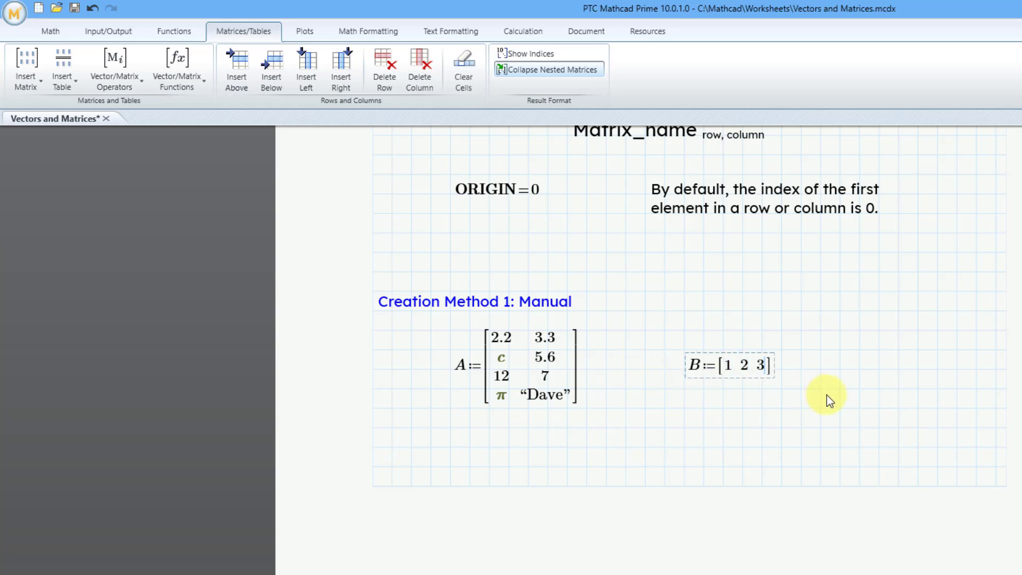
pyautogui.click(842, 371)
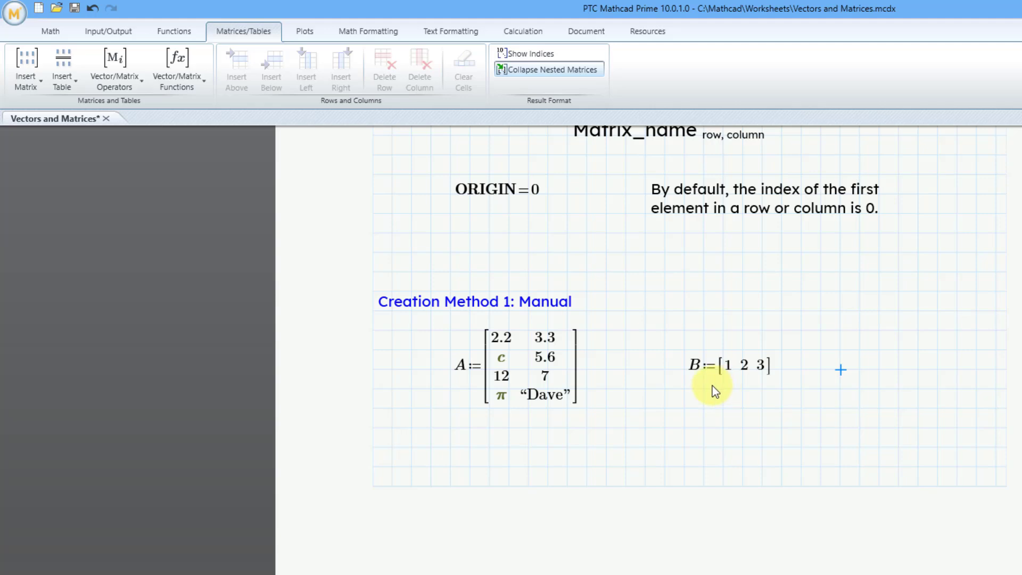
# Step: Under the Creation Method 2 heading, define the matrix element C with index 3,2 as 98 using the Matrix Index operator
pyautogui.scroll(-4, 718, 381)
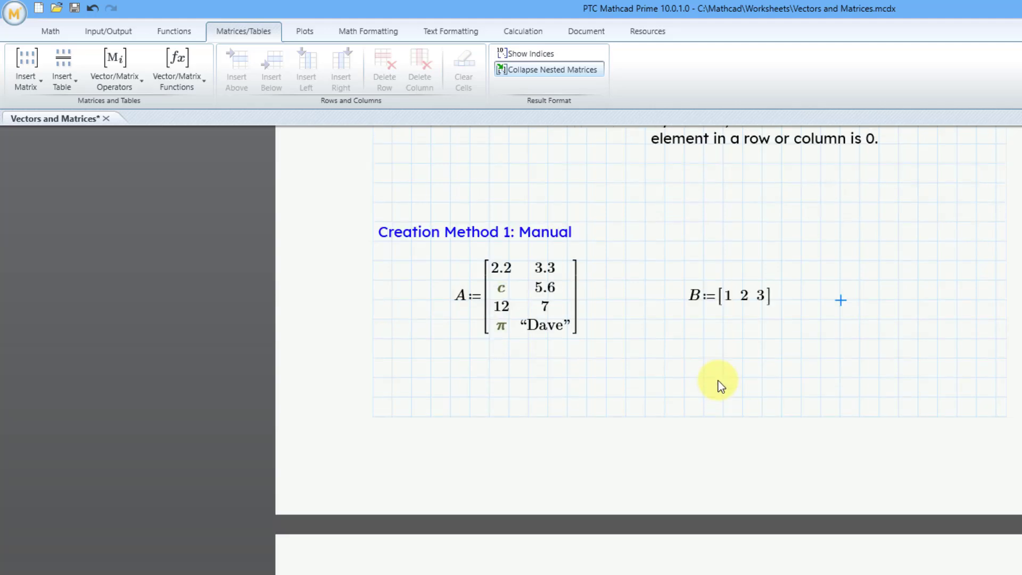
pyautogui.scroll(2, 710, 376)
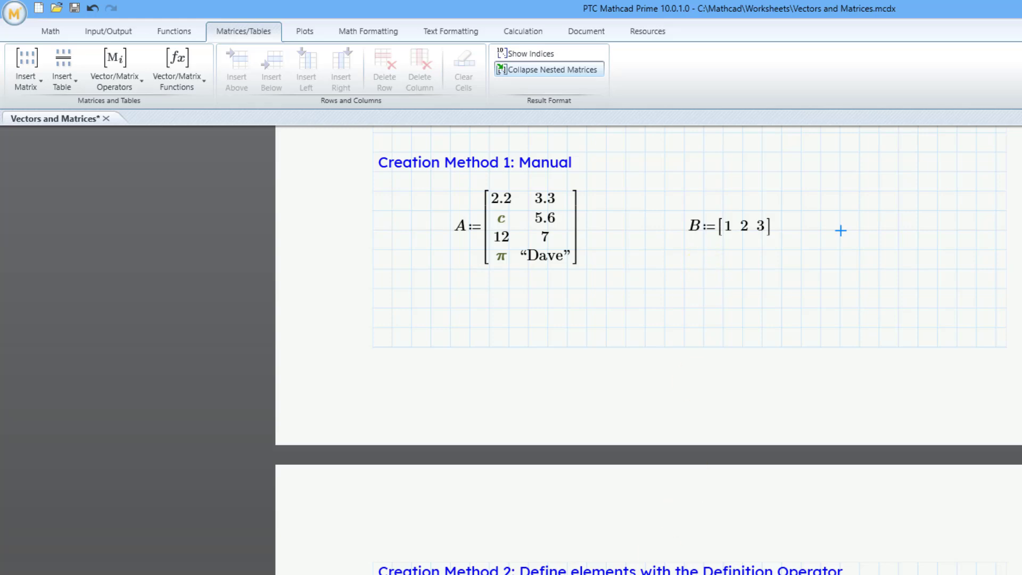
pyautogui.scroll(-4, 547, 493)
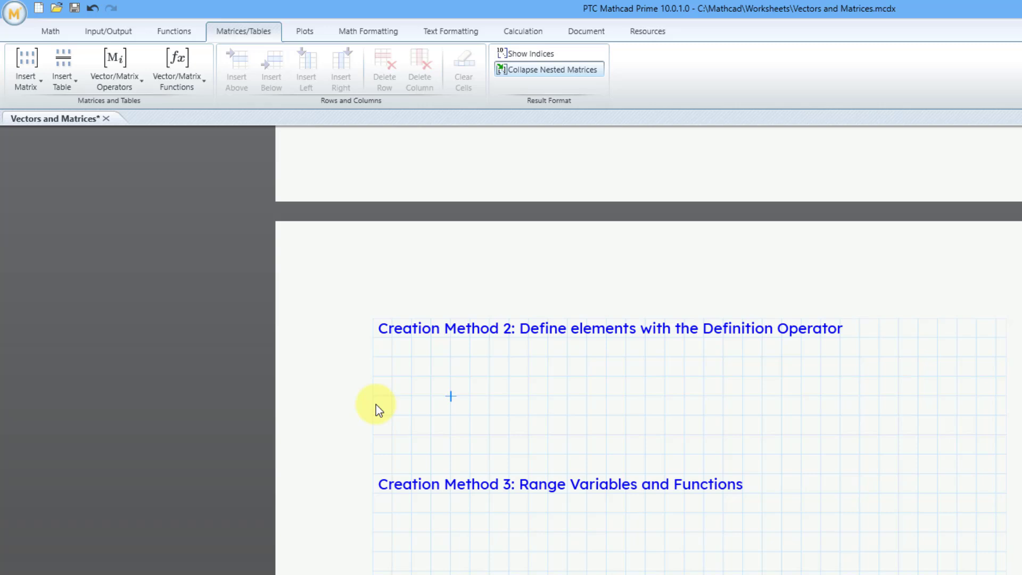
pyautogui.write('C')
pyautogui.click(136, 92)
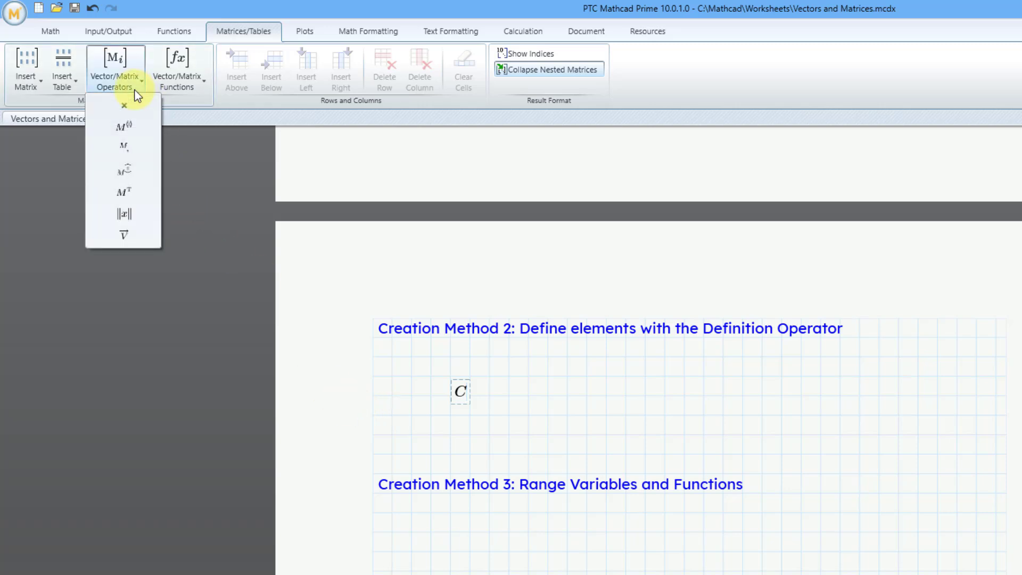
pyautogui.click(142, 147)
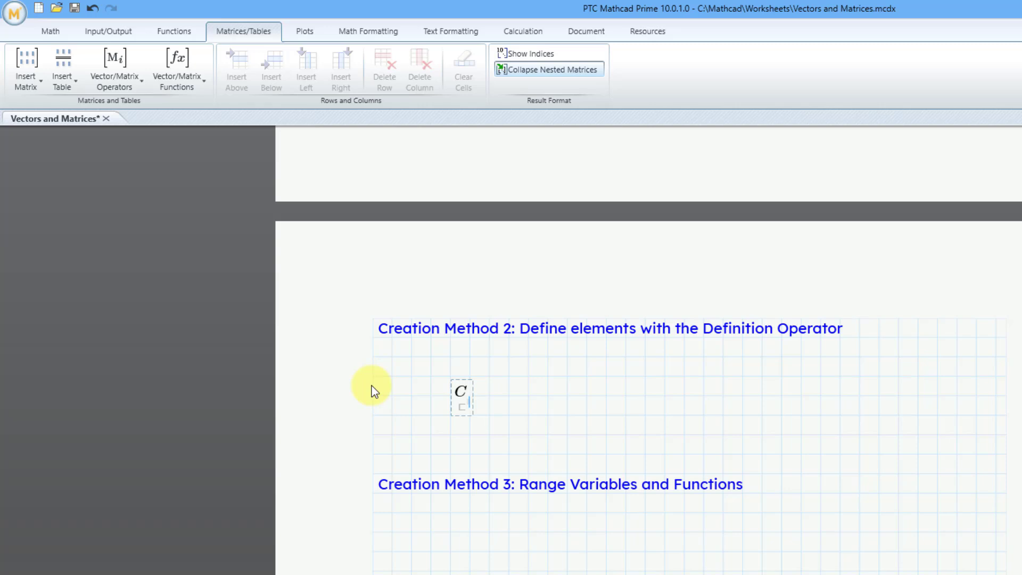
pyautogui.write('3,2:=')
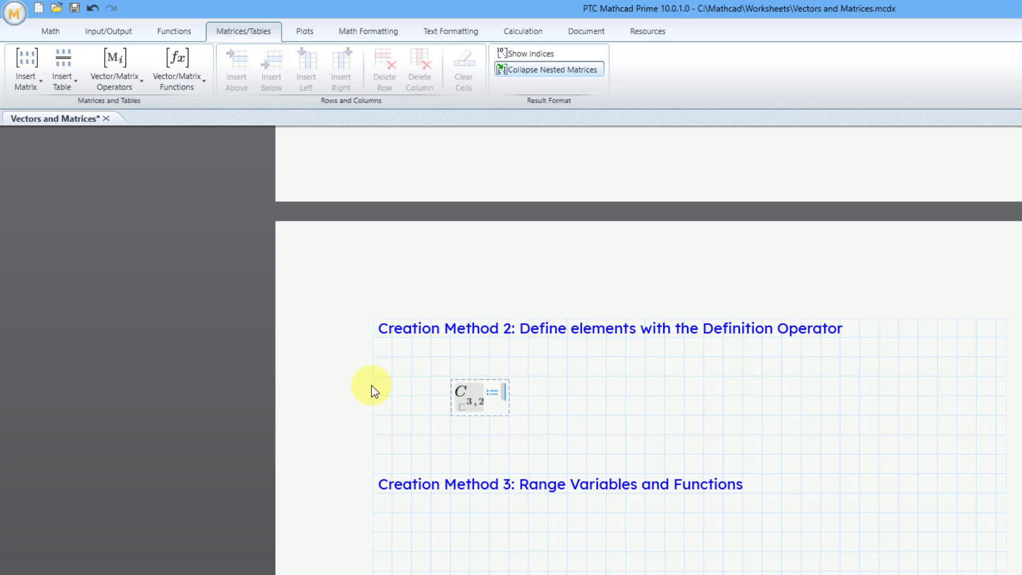
pyautogui.write('98')
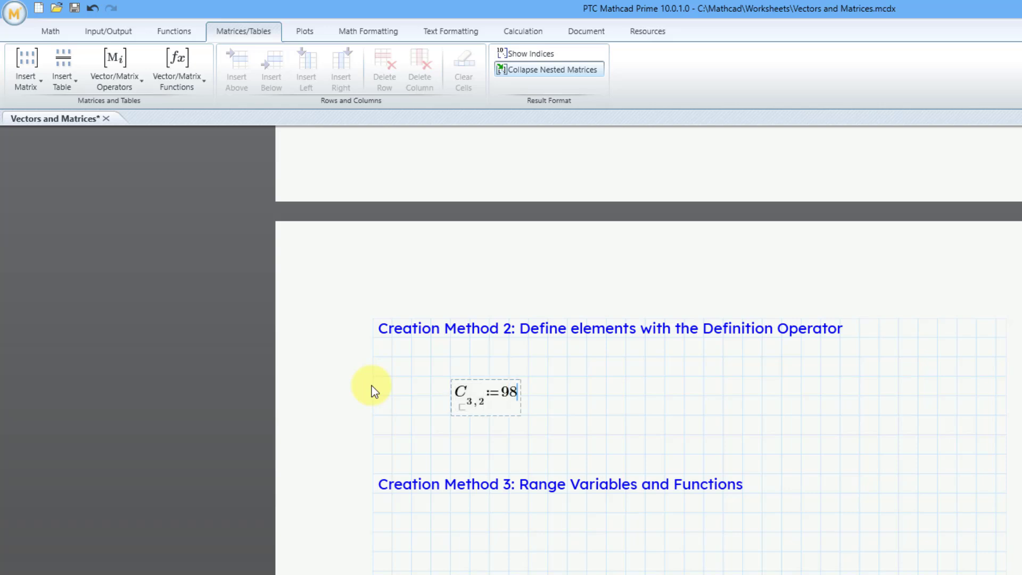
# Step: Evaluate matrix C in a new region beside its element definition
pyautogui.click(622, 398)
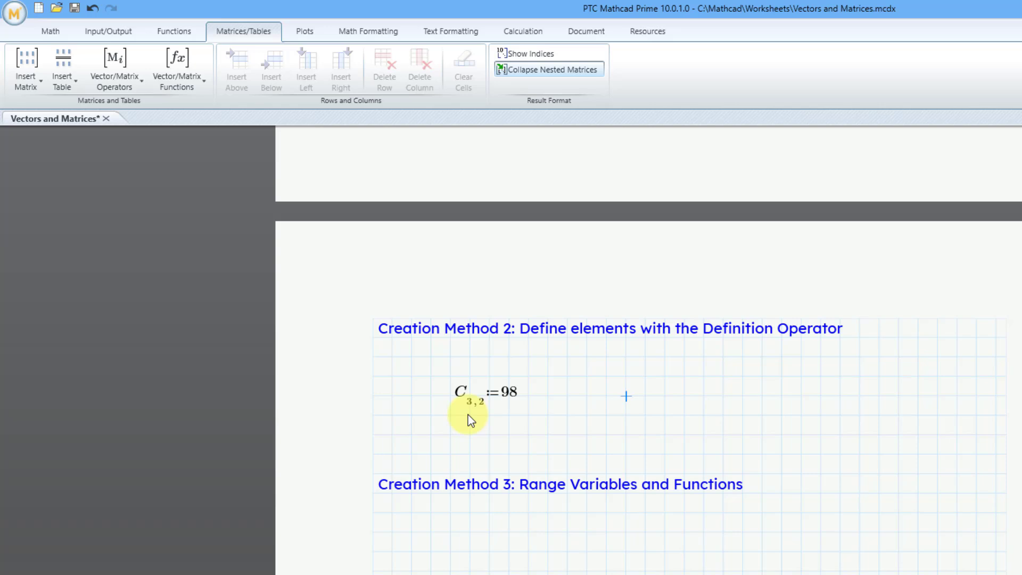
pyautogui.write('C=')
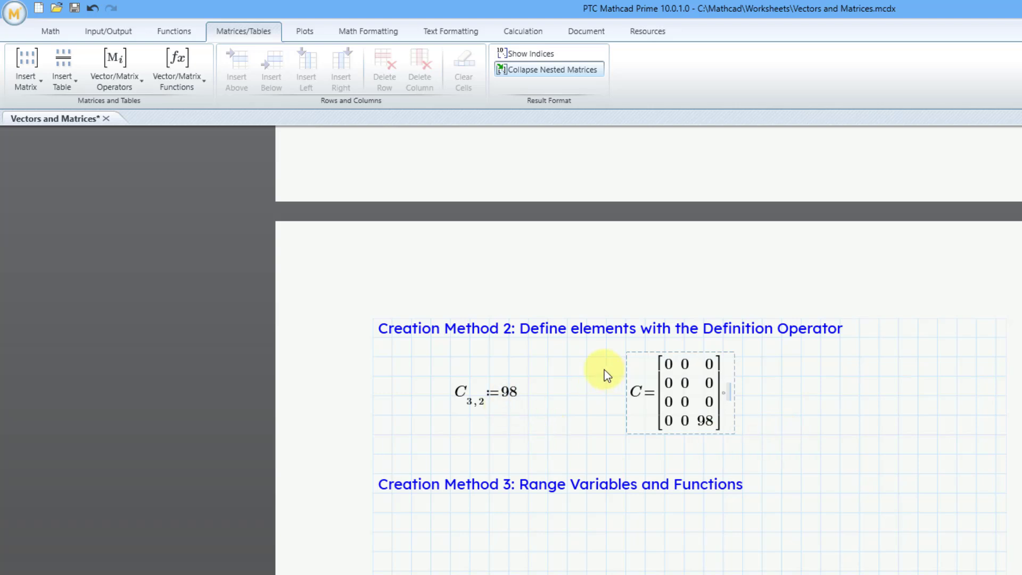
# Step: Shift the evaluated matrix C region several grid columns to the right, leaving space beside the element definition
pyautogui.moveTo(599, 346); pyautogui.dragTo(761, 451)
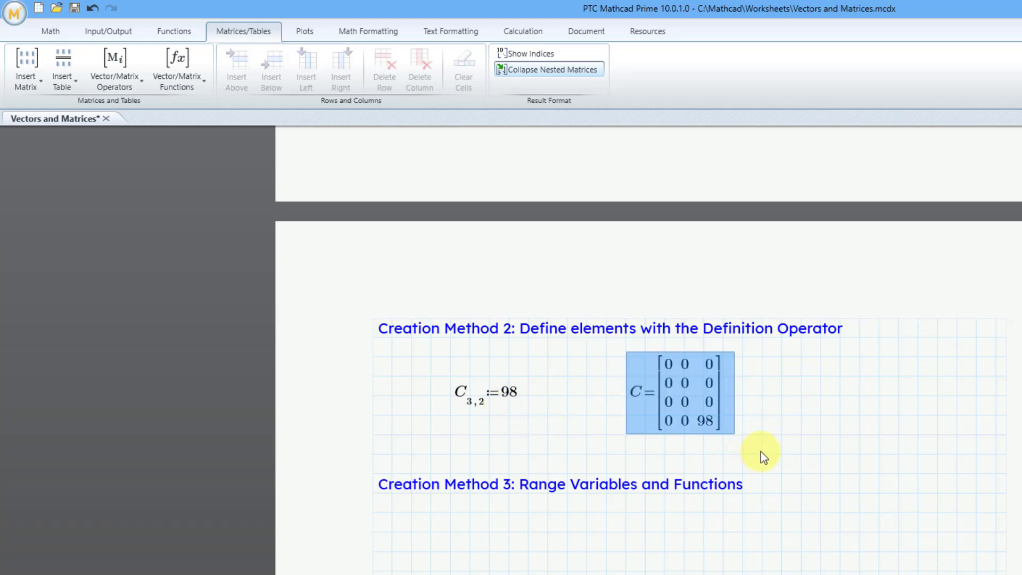
pyautogui.press('Right')
pyautogui.press('Right')
pyautogui.press('Right')
pyautogui.press('Right')
pyautogui.press('Right')
pyautogui.press('Right')
pyautogui.press('Right')
pyautogui.press('Right')
pyautogui.press('Right')
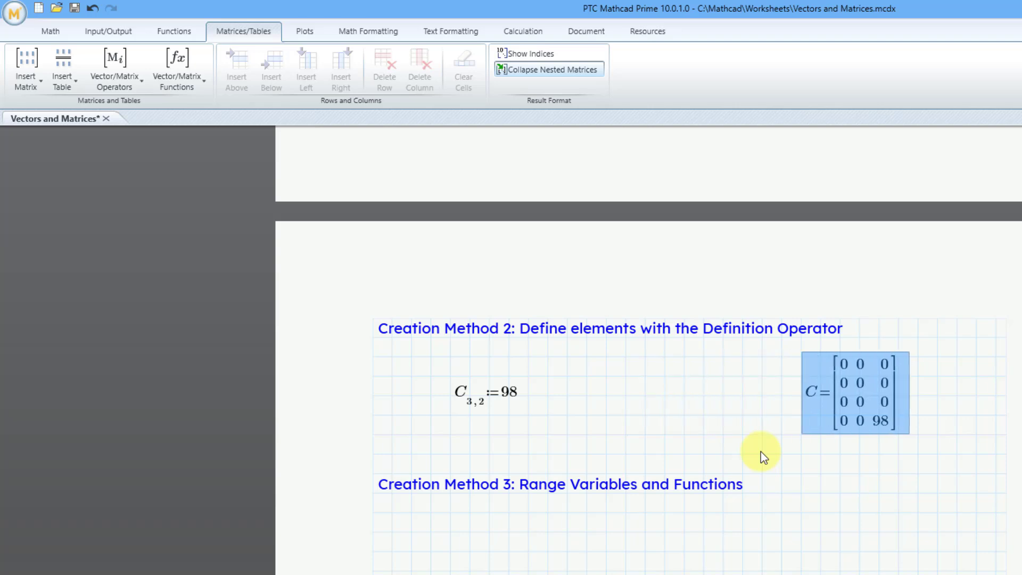
pyautogui.press('Right')
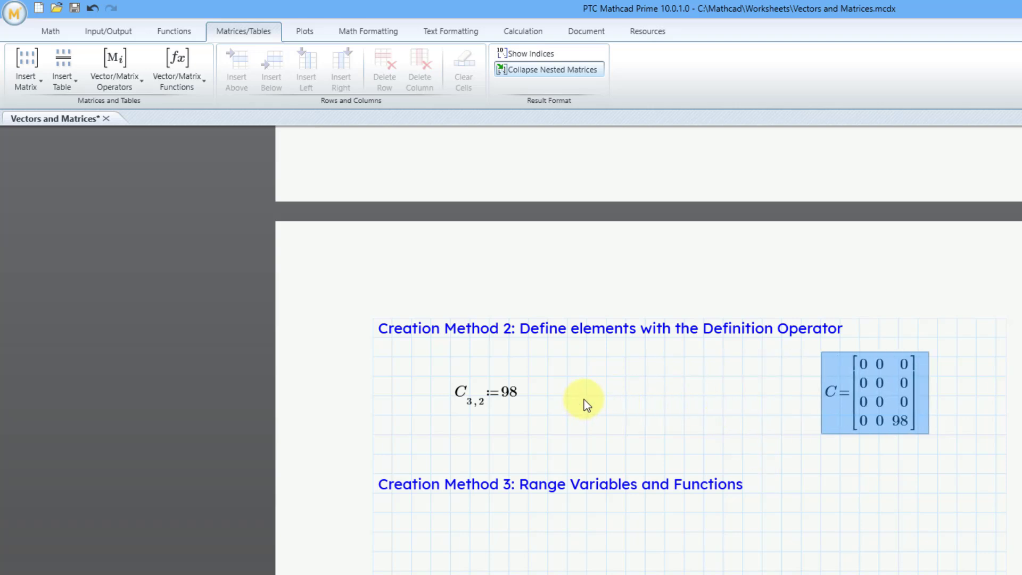
# Step: Start another math region for C between the element definition and the evaluated matrix
pyautogui.click(568, 396)
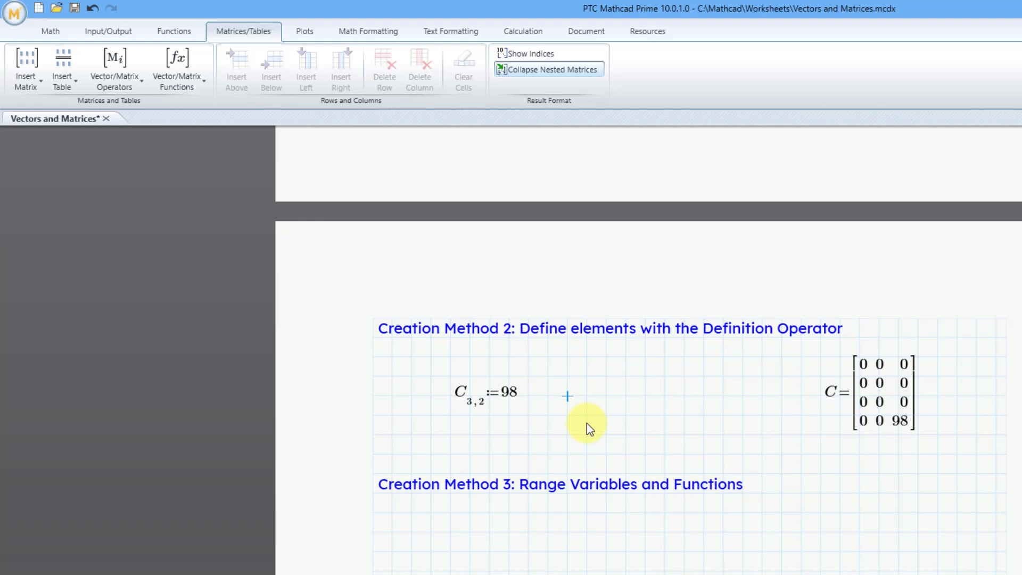
pyautogui.write('C')
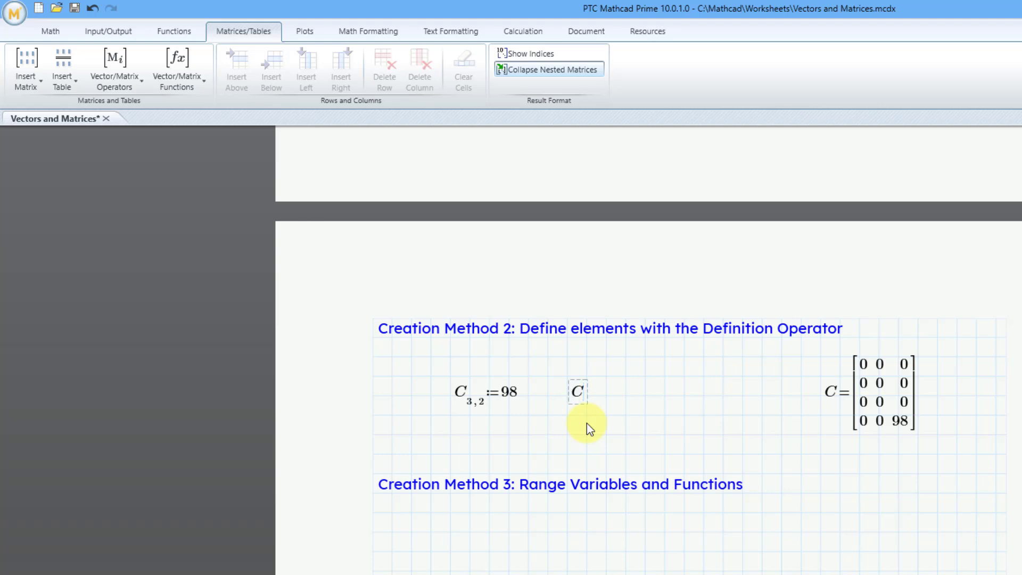
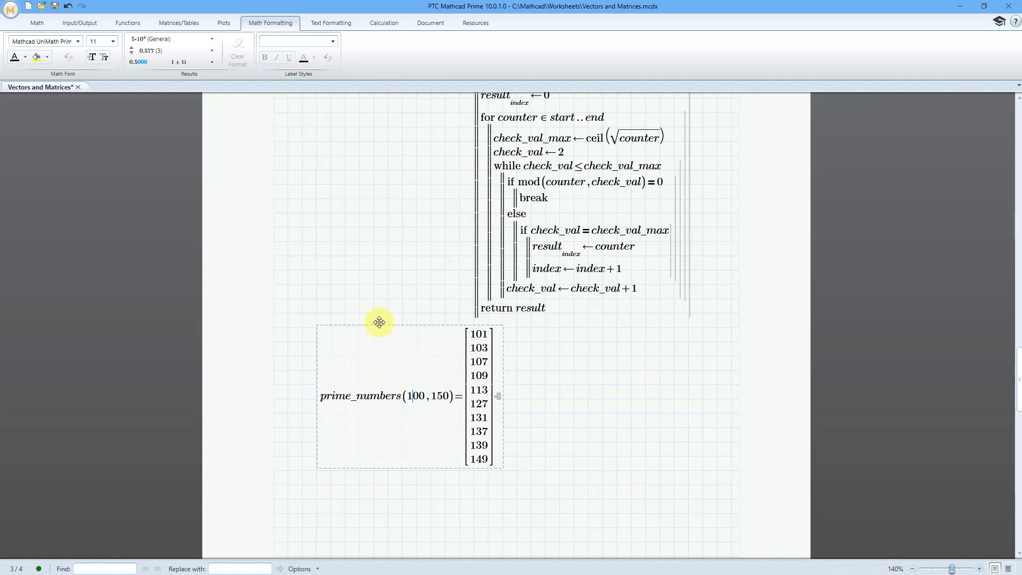
# Step: Shift the evaluated prime_numbers(100,150) region four grid columns to the right and one row down, below the program
pyautogui.moveTo(379, 326); pyautogui.dragTo(438, 342)
pyautogui.click(337, 391)
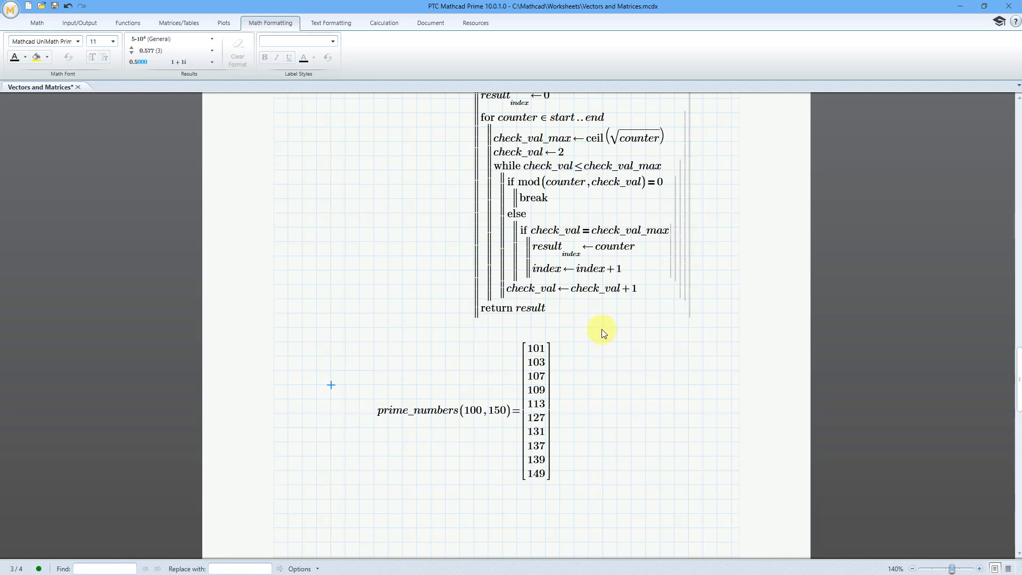
# Step: Under the Creation Method 5: Importing Files heading, begin a definition for the variable CoinToss
pyautogui.scroll(-10, 602, 328)
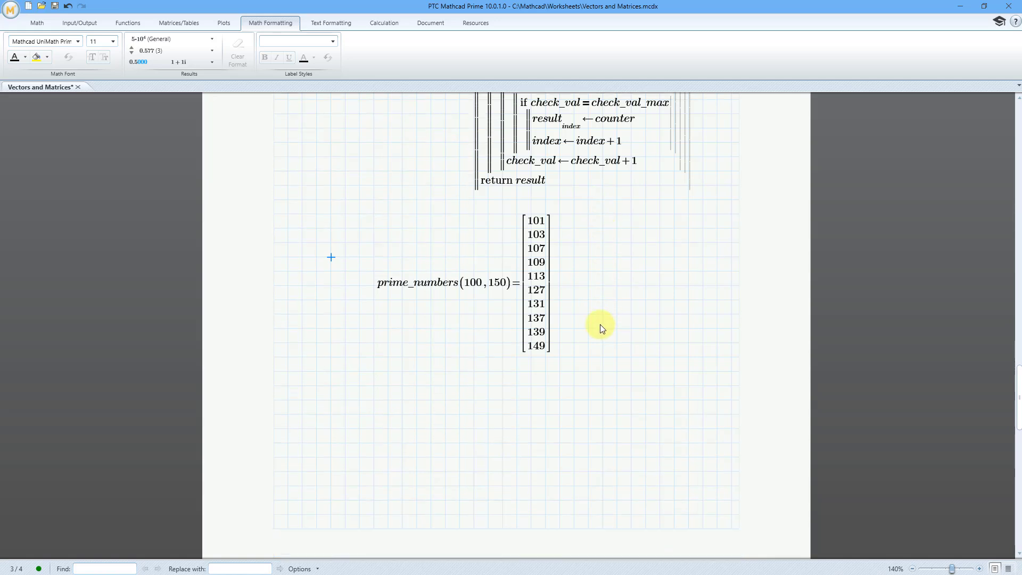
pyautogui.scroll(-5, 594, 318)
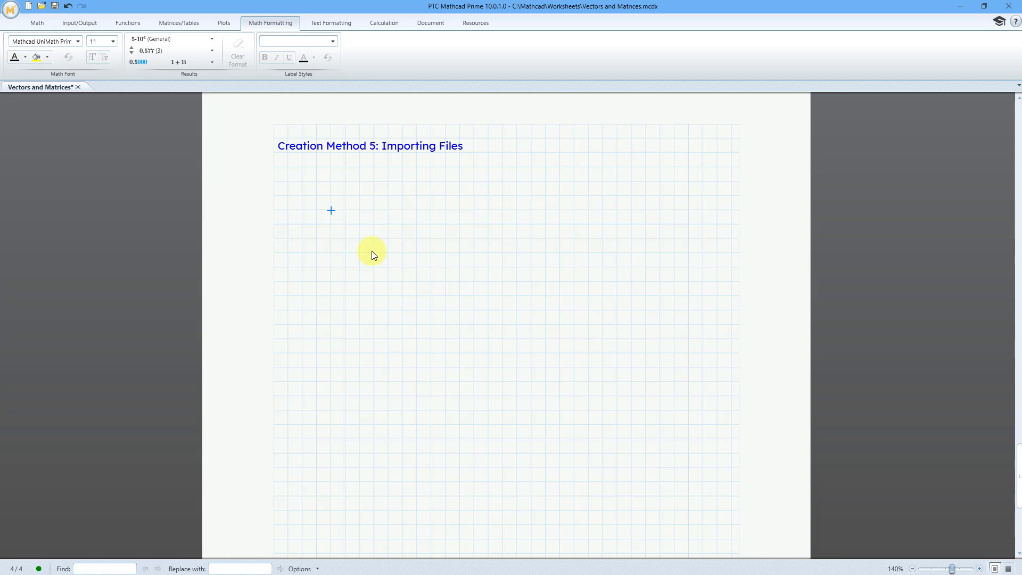
pyautogui.write('Coin')
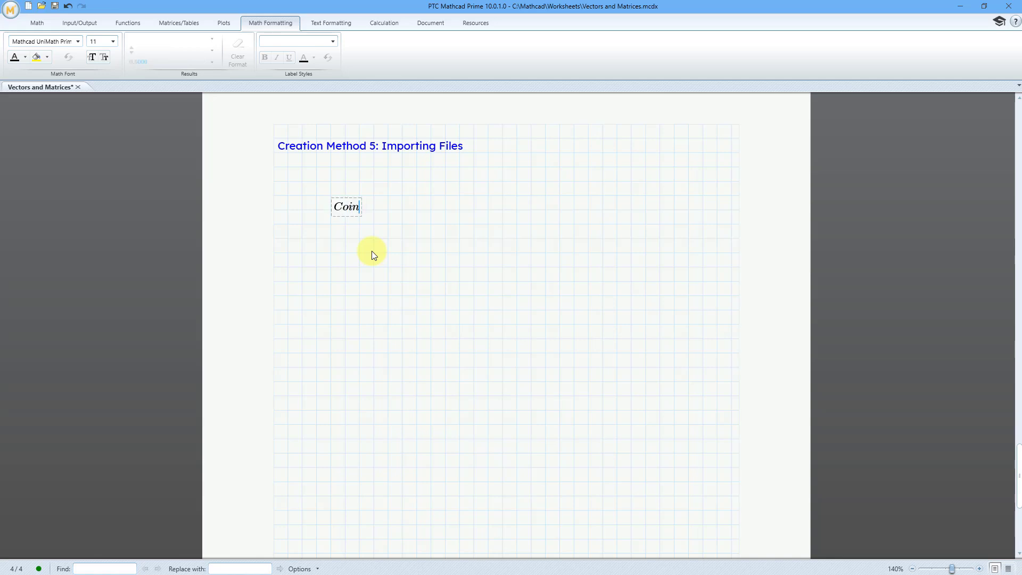
pyautogui.write('Toss:=')
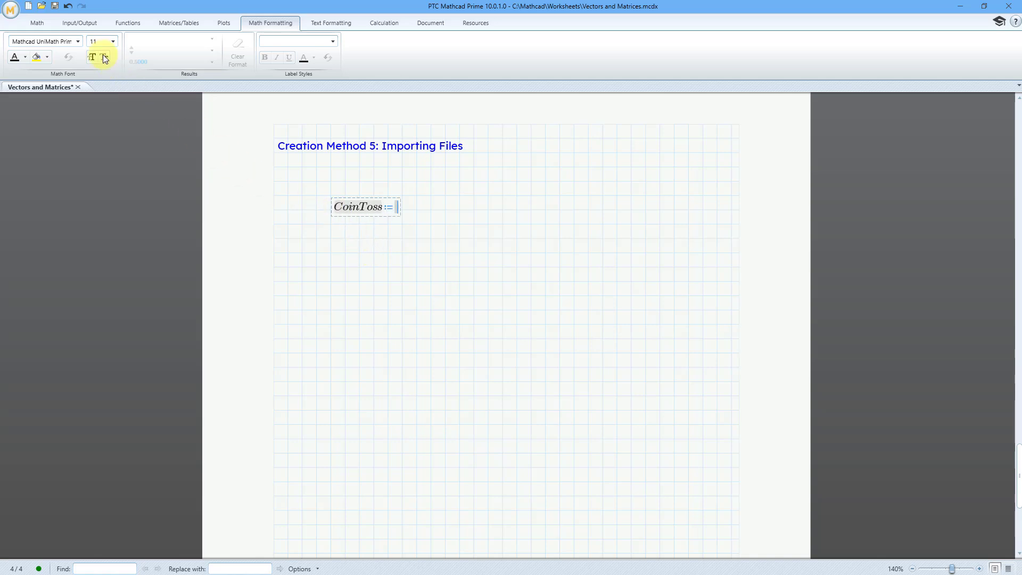
# Step: Load CoinToss.xlsx from the C:\Mathcad folder with READEXCEL and enlarge the import dialog to preview the data
pyautogui.click(79, 23)
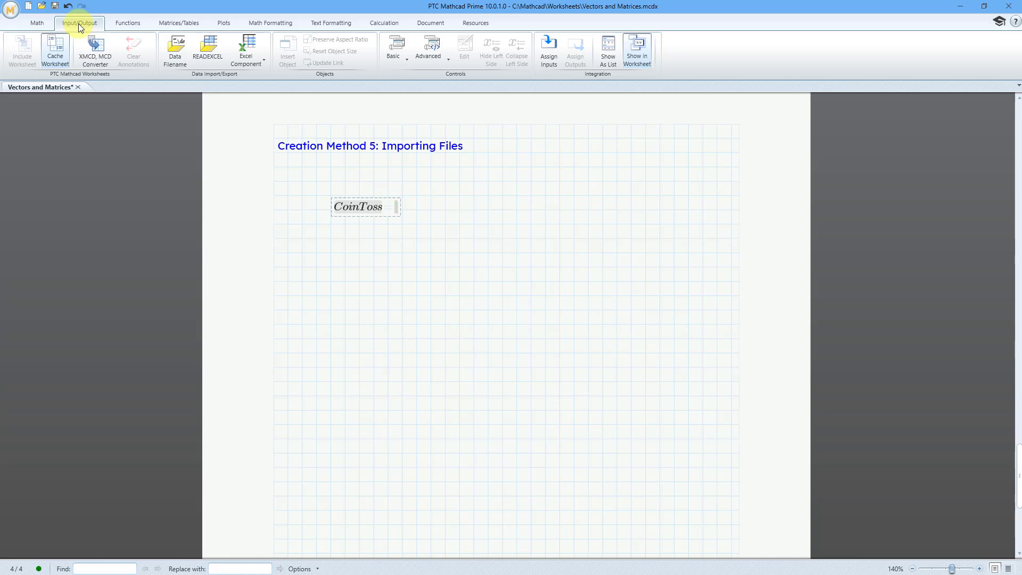
pyautogui.click(209, 53)
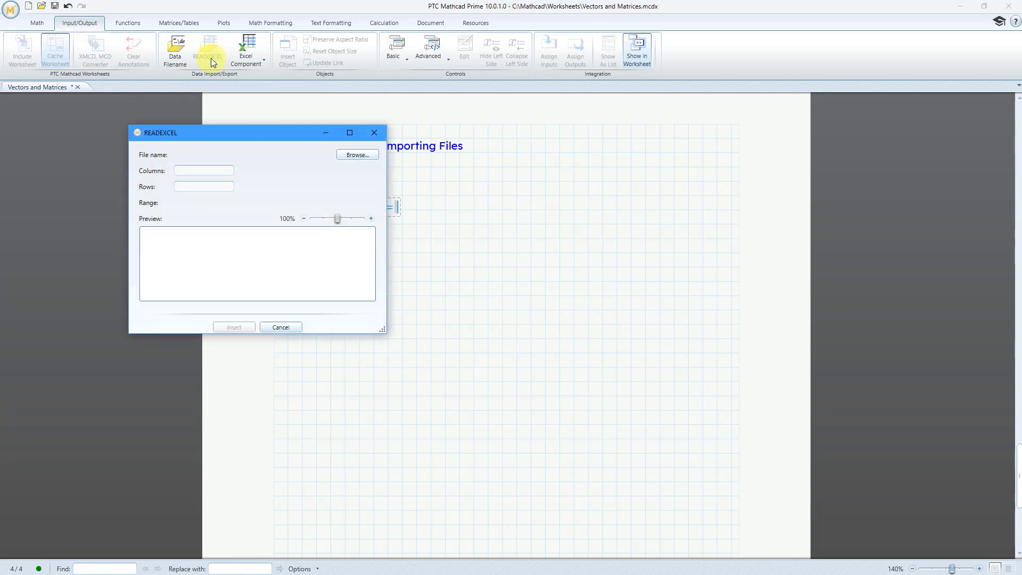
pyautogui.click(356, 154)
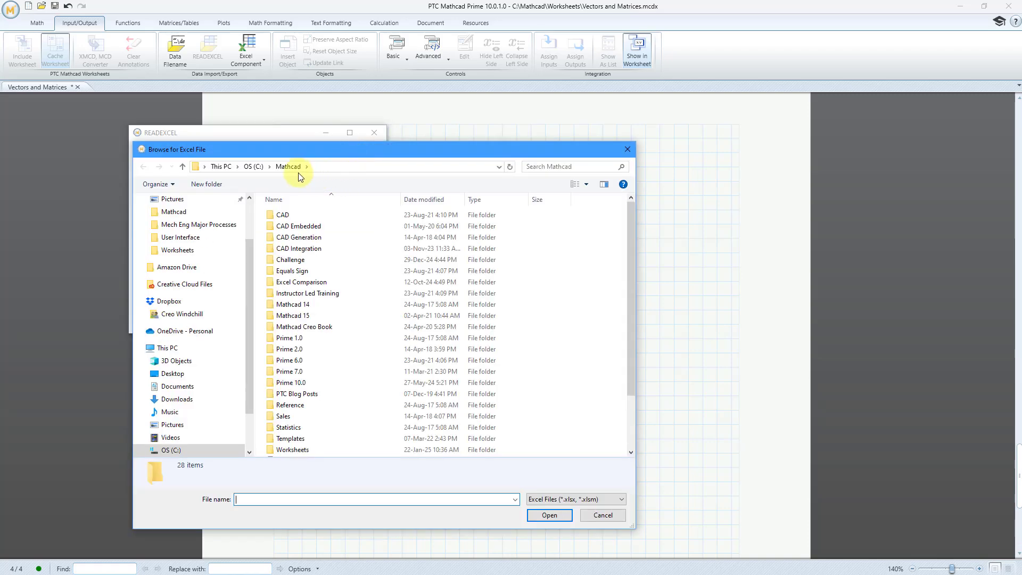
pyautogui.scroll(-2, 365, 262)
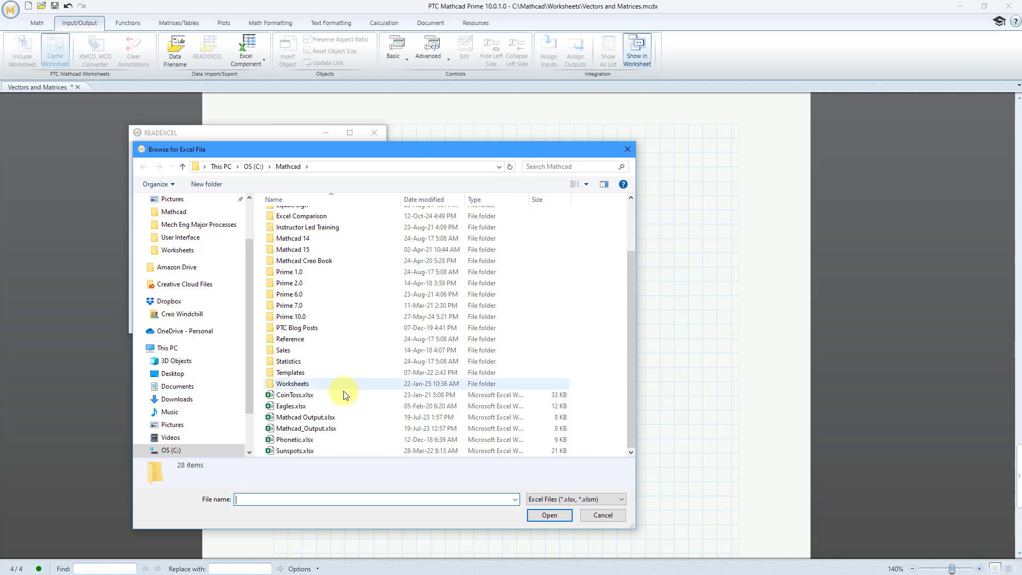
pyautogui.click(293, 394)
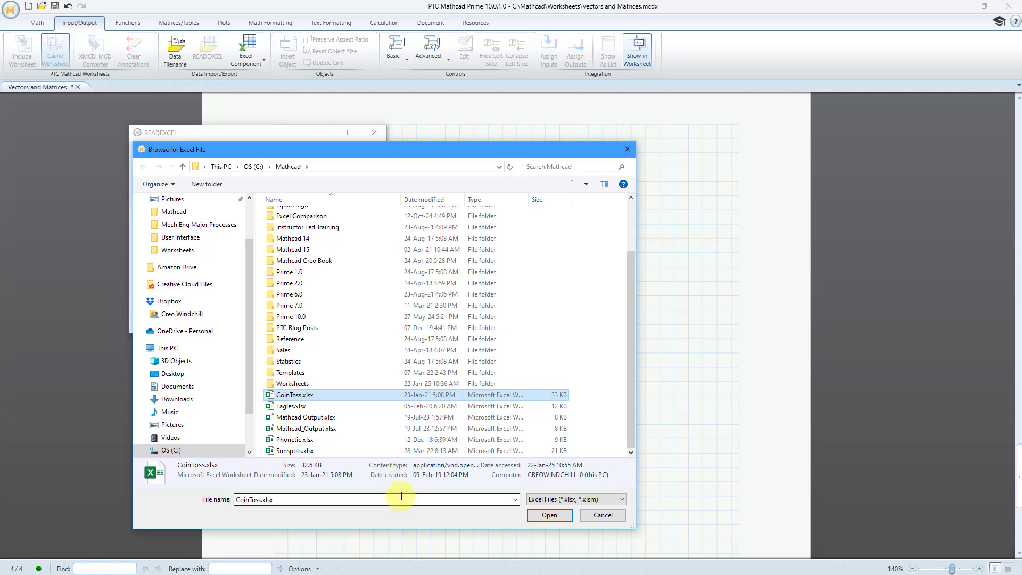
pyautogui.click(546, 518)
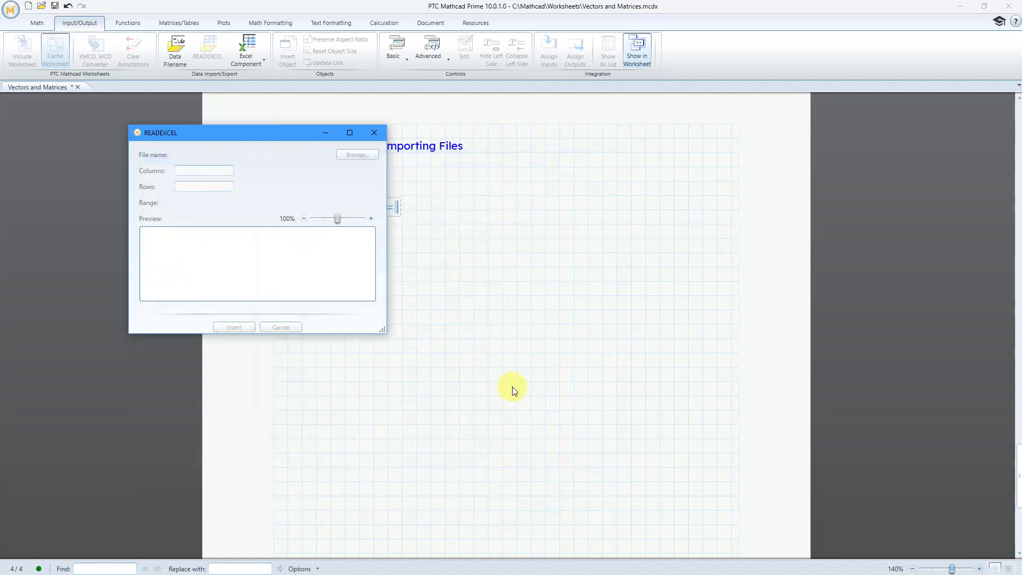
pyautogui.moveTo(383, 329); pyautogui.dragTo(601, 533)
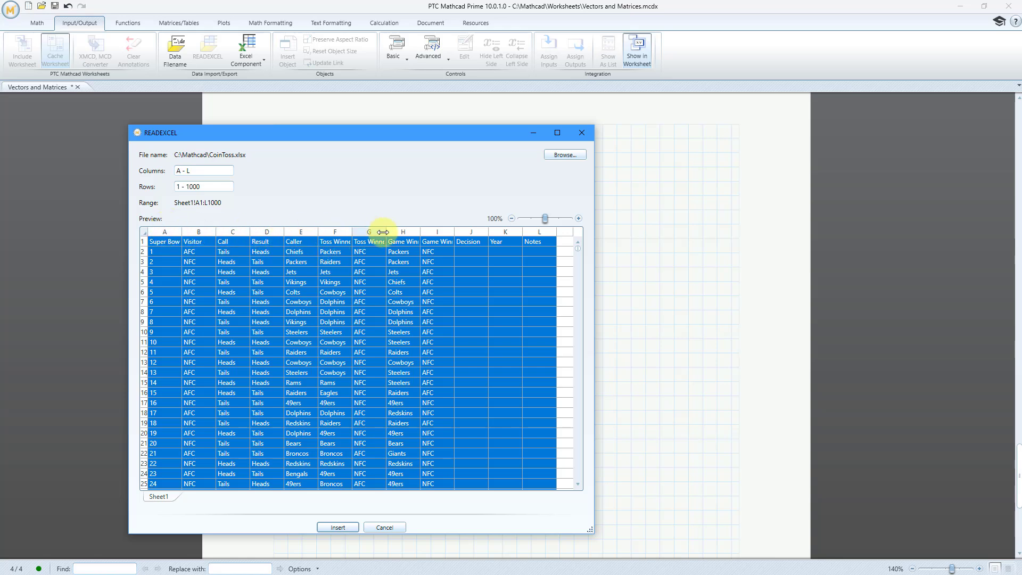
# Step: Limit the import range to columns A - I and rows 2 - 54, and insert the READEXCEL function into the CoinToss definition
pyautogui.click(202, 171)
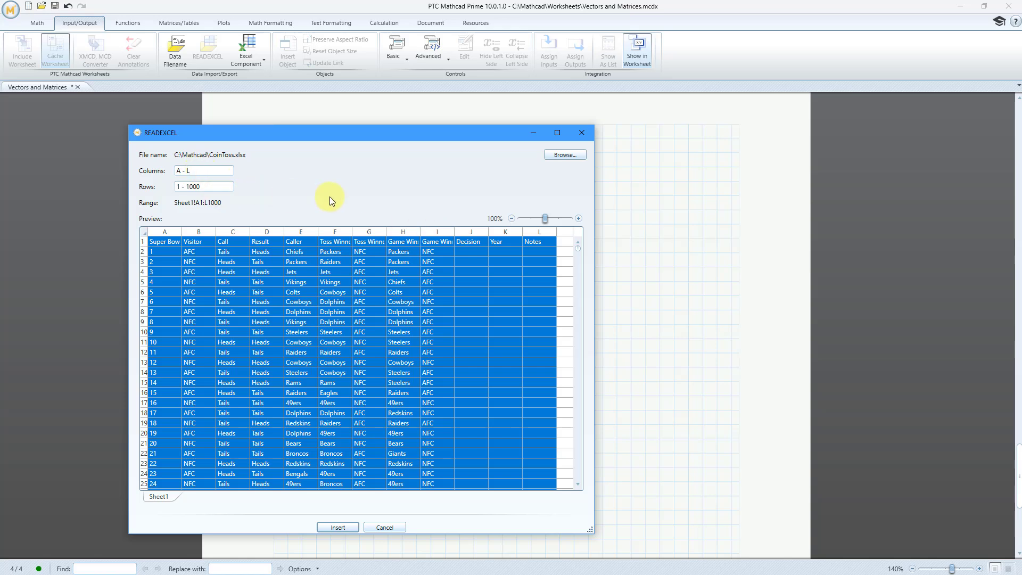
pyautogui.press('BackSpace')
pyautogui.click(180, 188)
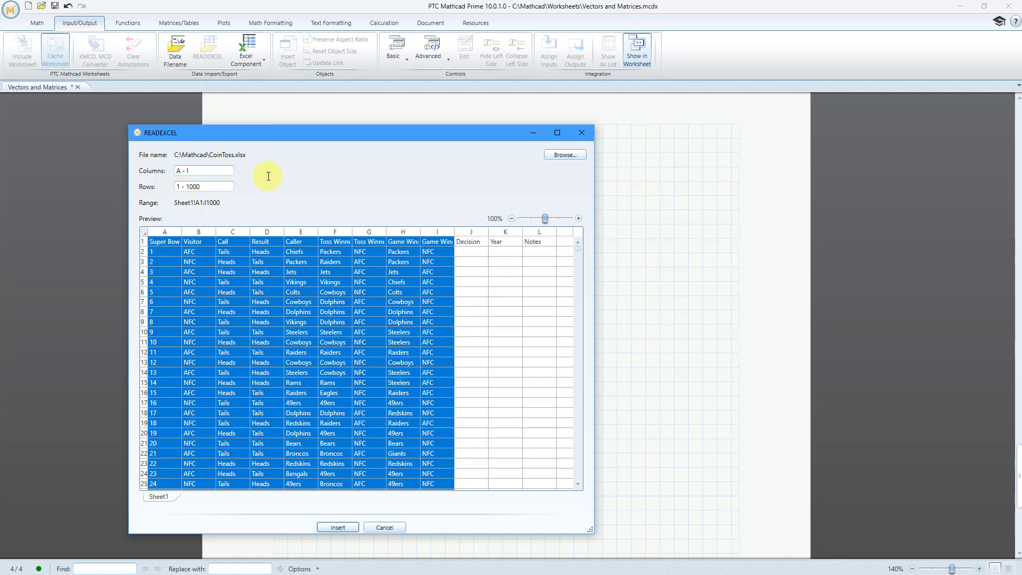
pyautogui.press('BackSpace')
pyautogui.write('2')
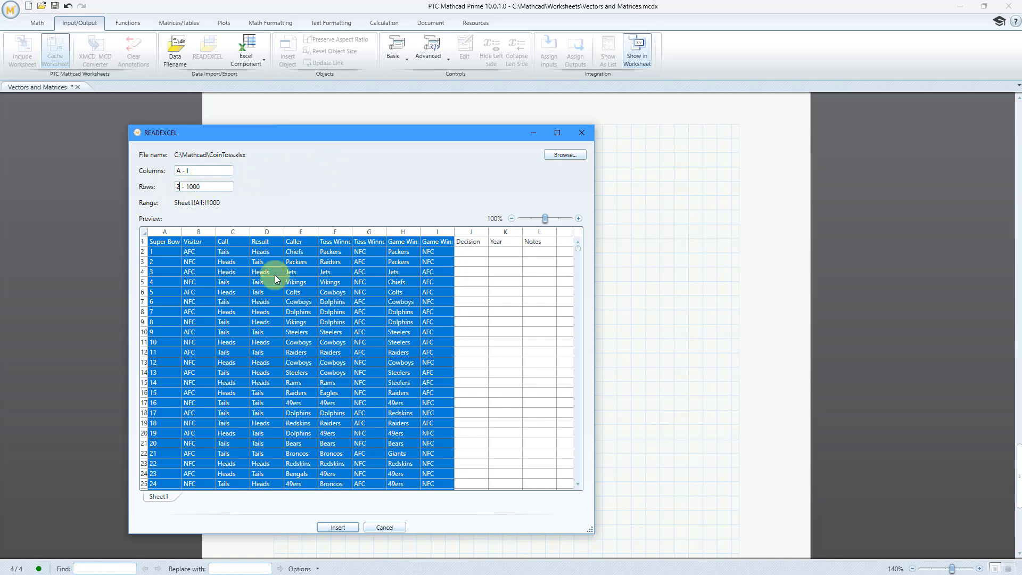
pyautogui.scroll(-13, 372, 320)
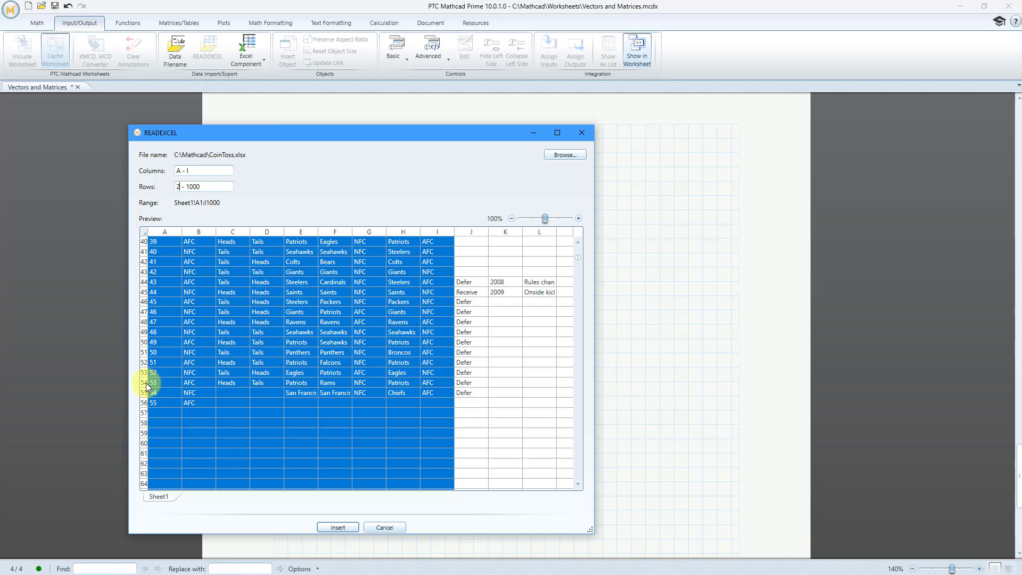
pyautogui.click(226, 185)
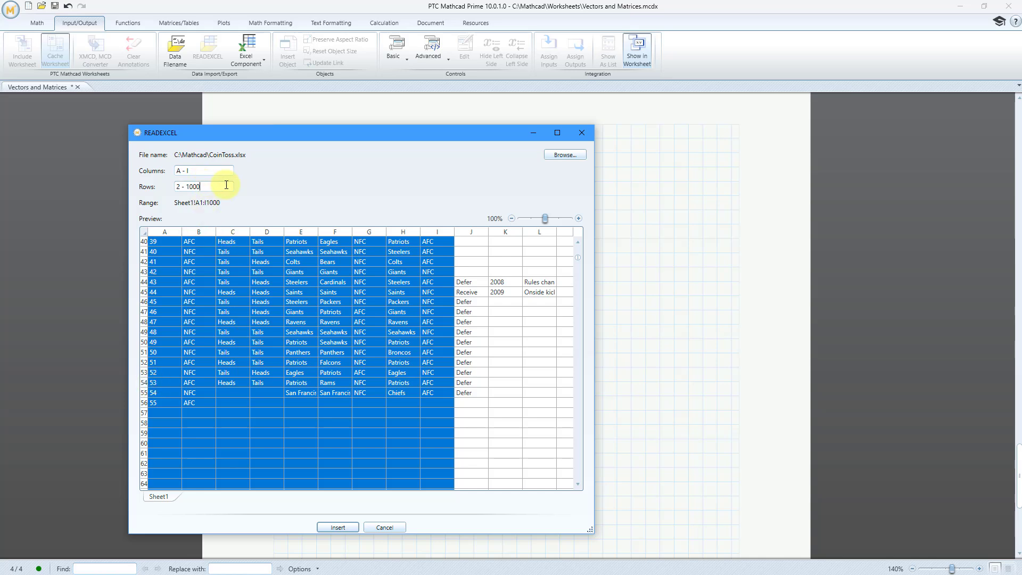
pyautogui.press('BackSpace')
pyautogui.press('BackSpace')
pyautogui.press('BackSpace')
pyautogui.press('BackSpace')
pyautogui.write('54')
pyautogui.click(339, 528)
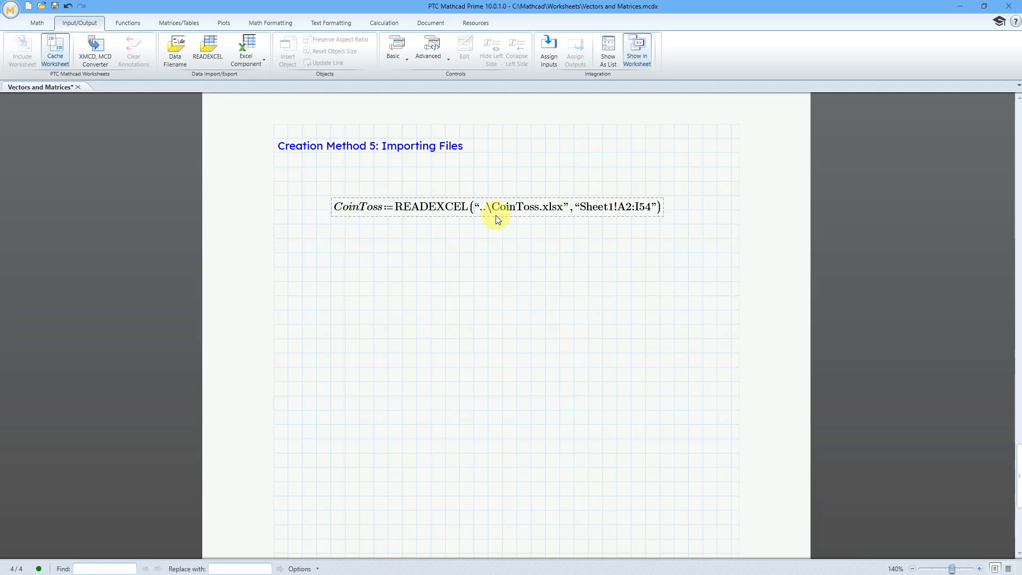
# Step: Evaluate CoinToss in a new math region several grid rows below its definition
pyautogui.click(303, 381)
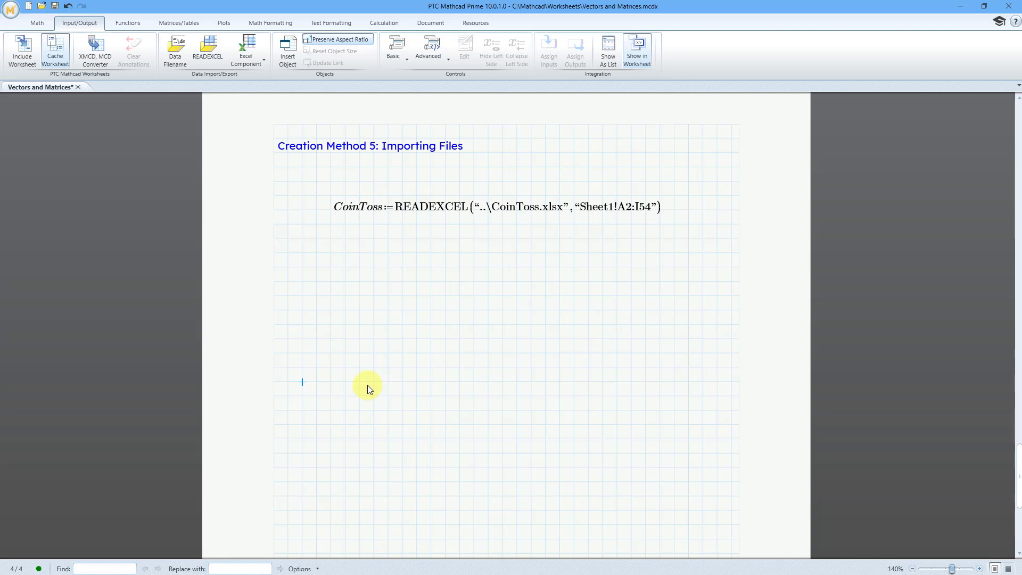
pyautogui.write('Coin')
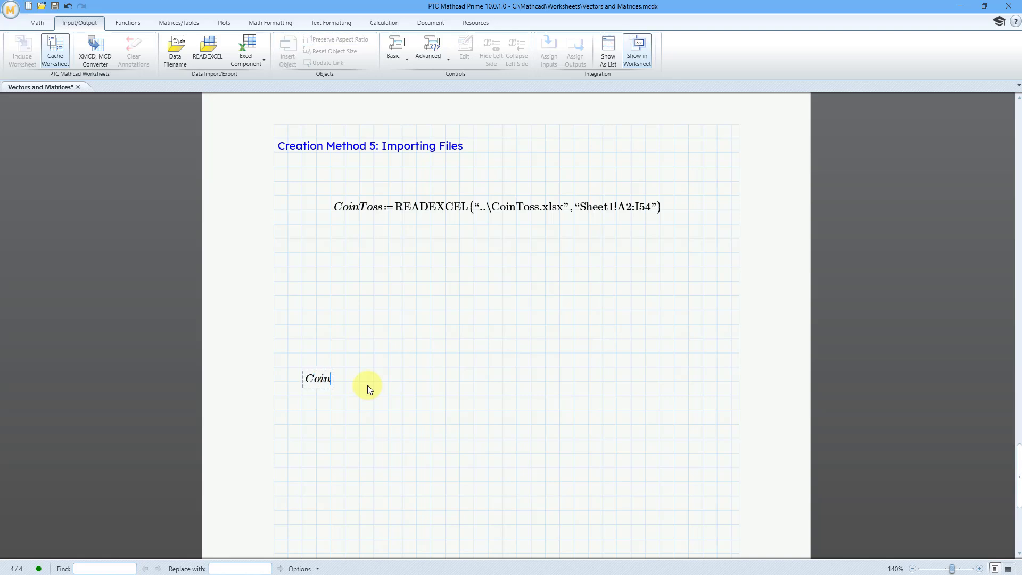
pyautogui.write('Toss=')
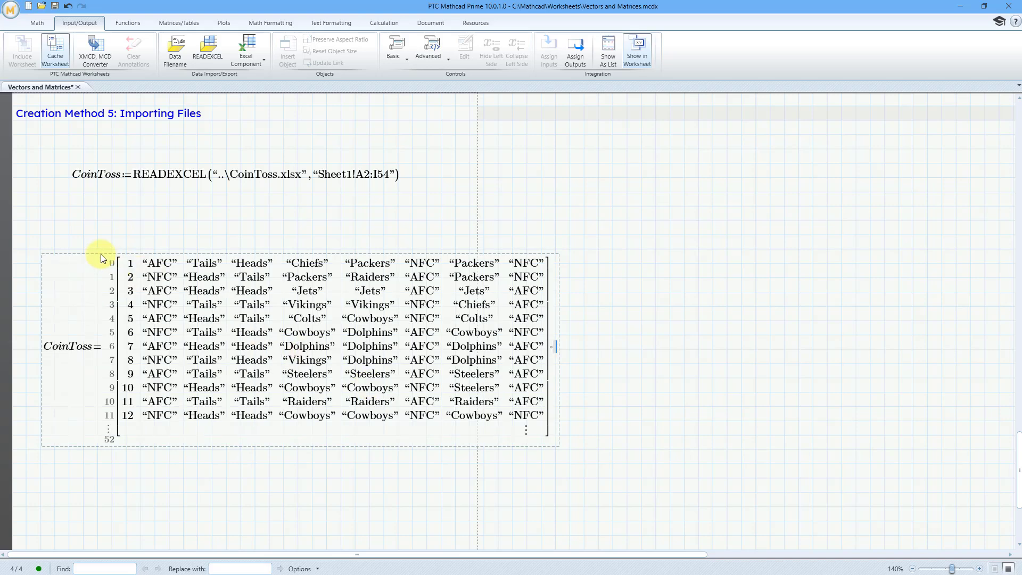
# Step: Set the math font size of the evaluated CoinToss matrix region to 9
pyautogui.click(101, 257)
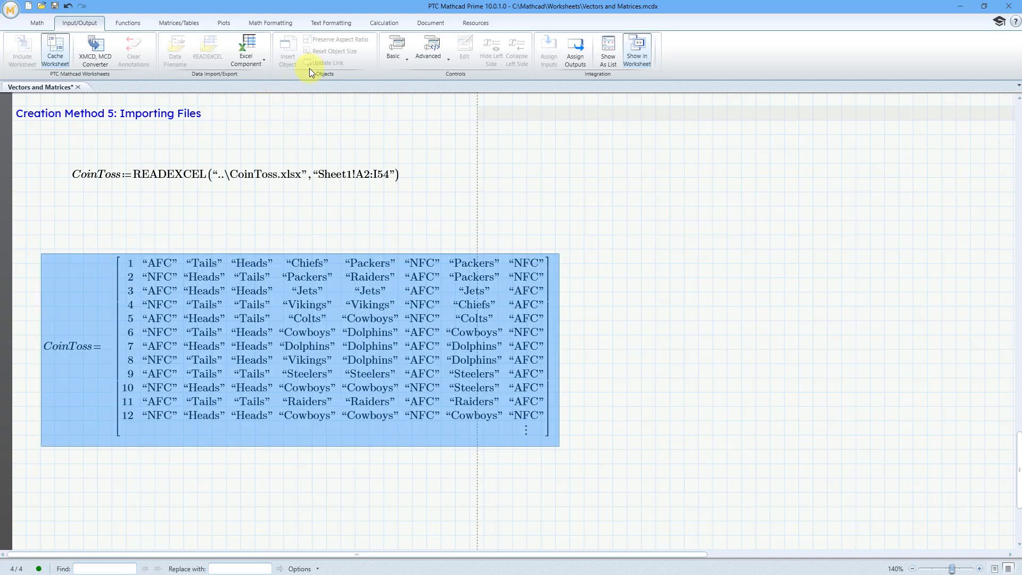
pyautogui.click(332, 23)
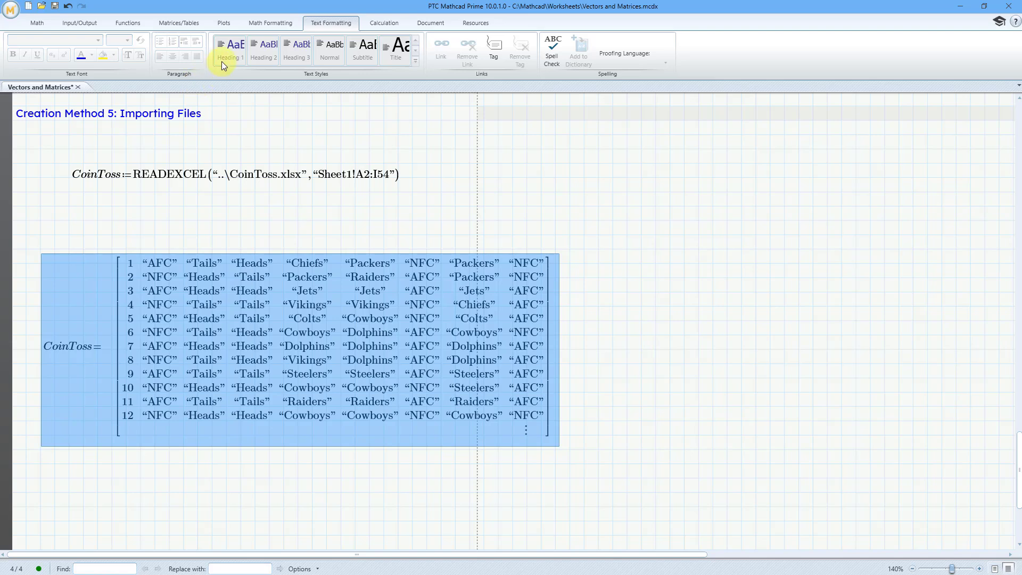
pyautogui.click(275, 21)
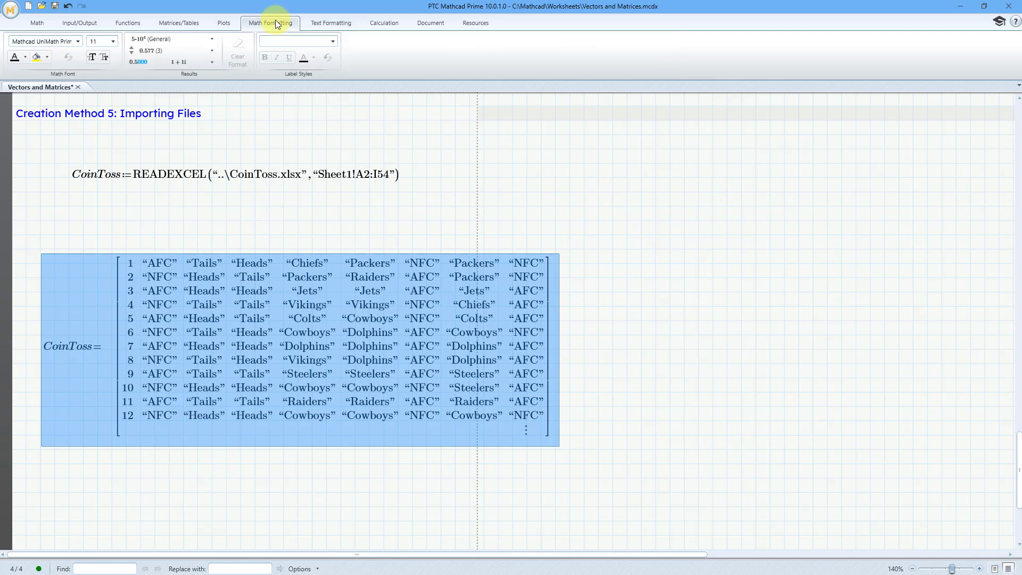
pyautogui.click(116, 43)
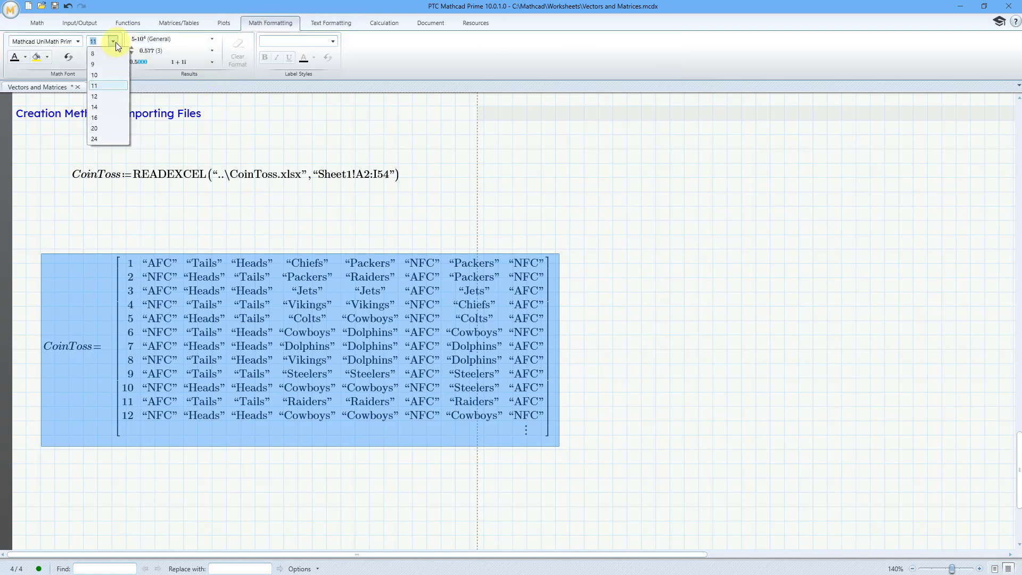
pyautogui.click(104, 64)
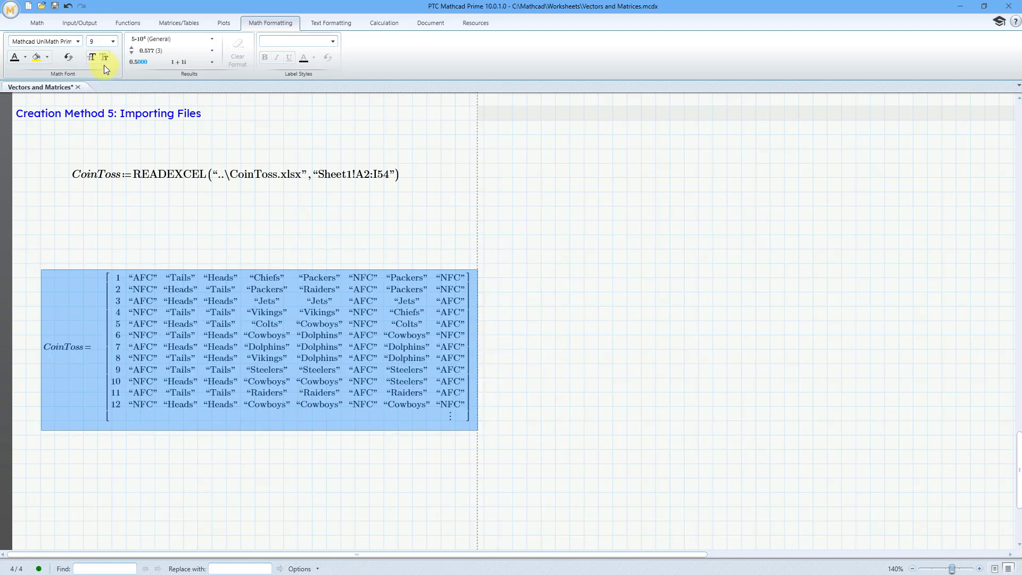
# Step: Switch the worksheet to Page view and shift the evaluated CoinToss region one grid column to the left
pyautogui.scroll(1, 572, 283)
pyautogui.scroll(-1, 573, 283)
pyautogui.click(425, 22)
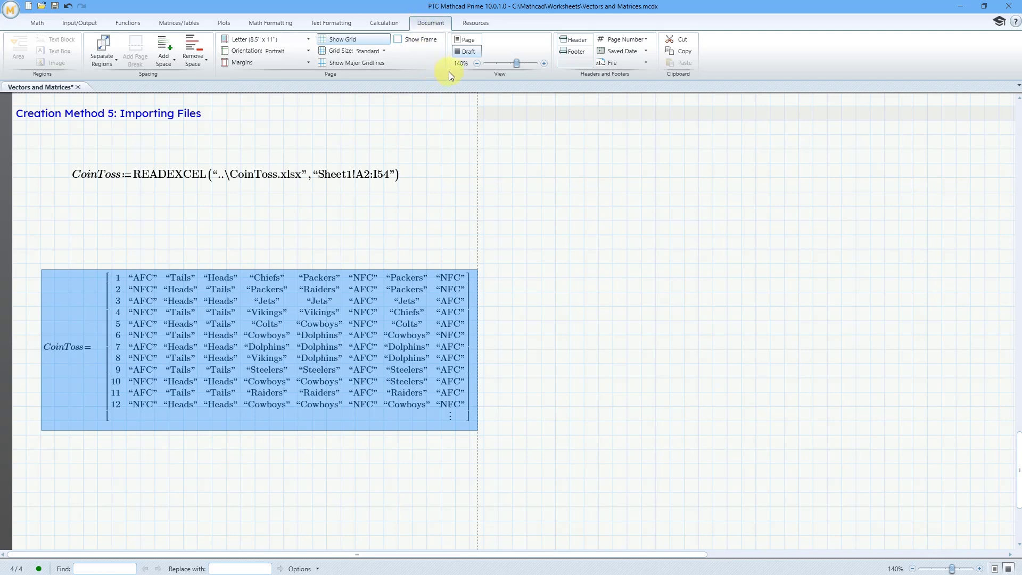
pyautogui.click(466, 41)
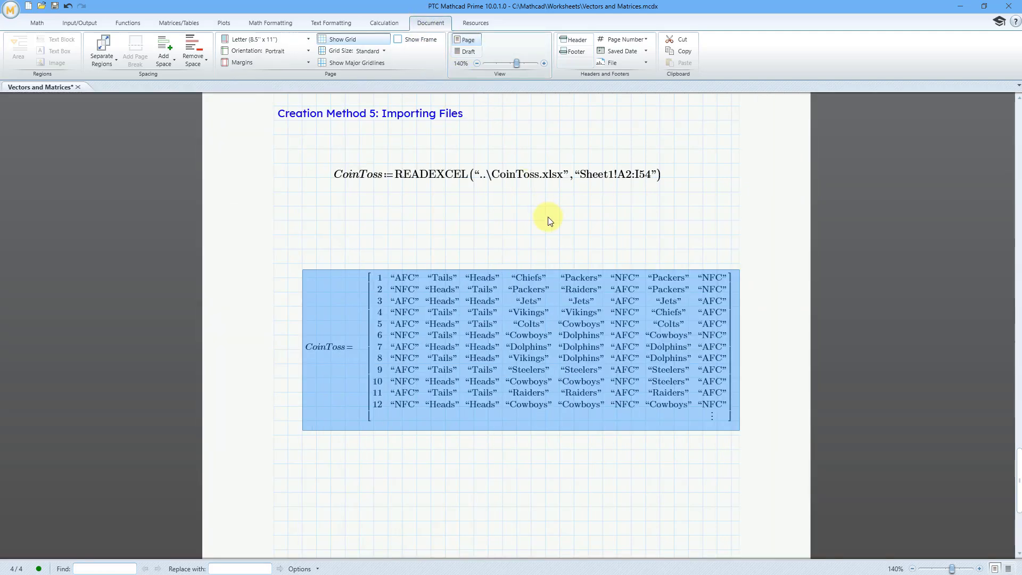
pyautogui.moveTo(361, 270); pyautogui.dragTo(347, 269)
pyautogui.click(350, 250)
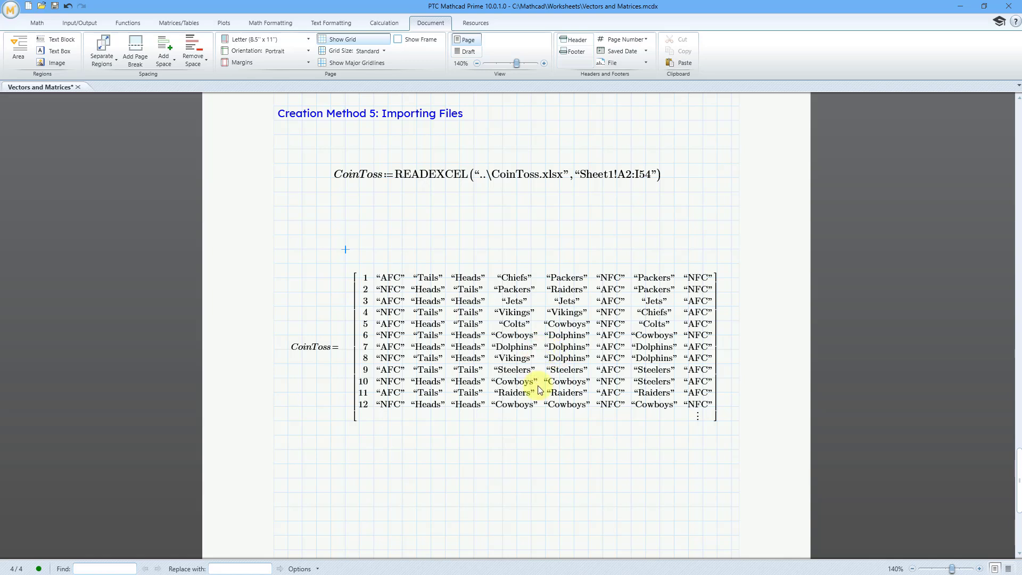
# Step: Expand the evaluated CoinToss matrix vertically so that it displays 22 rows
pyautogui.click(534, 403)
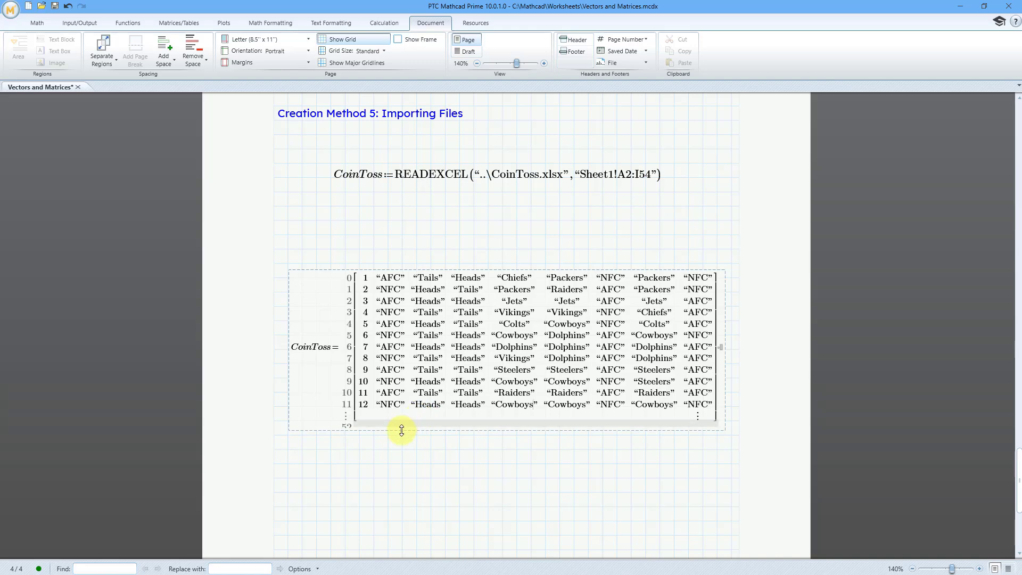
pyautogui.moveTo(401, 430); pyautogui.dragTo(400, 491)
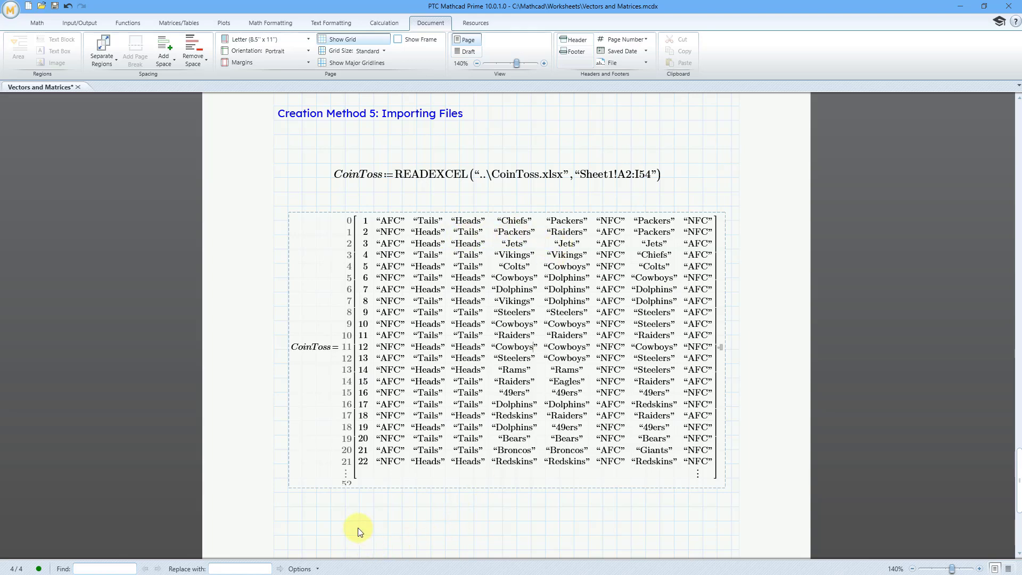
# Step: Evaluate the CoinToss element with matrix index 14,5 in a new region below the matrix
pyautogui.click(345, 534)
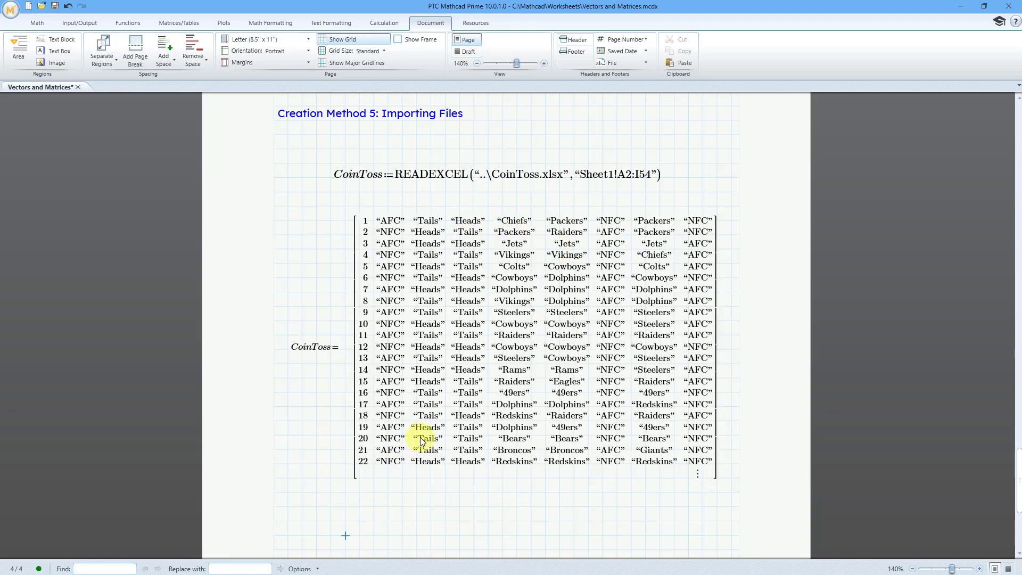
pyautogui.write('CoinT')
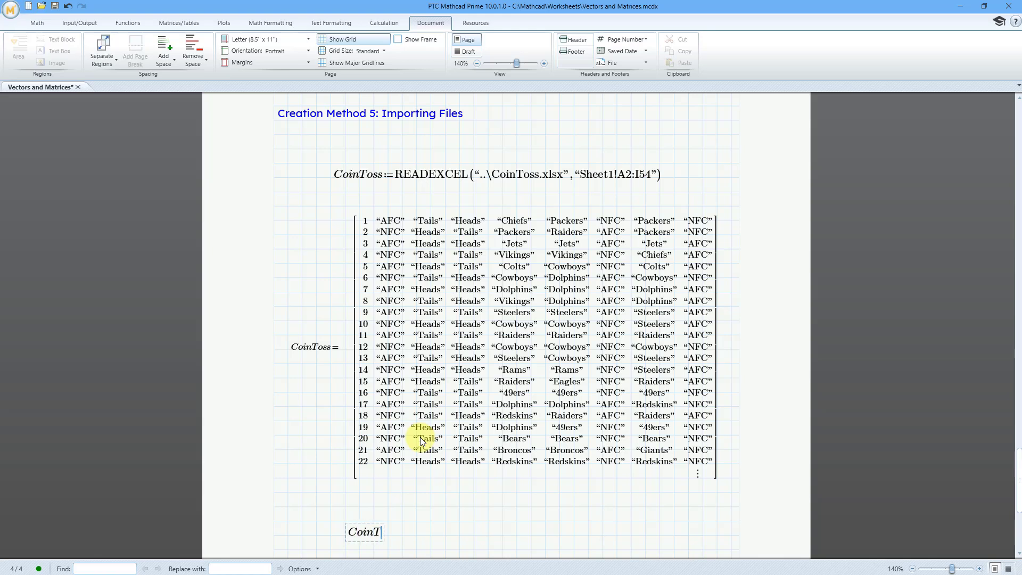
pyautogui.write('oss[')
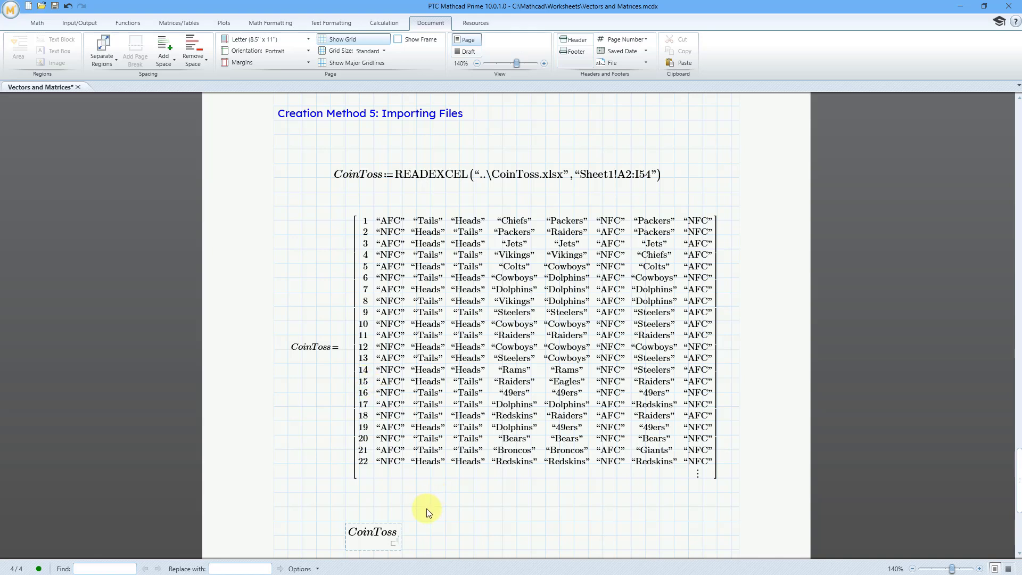
pyautogui.write('14,')
pyautogui.write('5=“Eagles”')
pyautogui.click(547, 502)
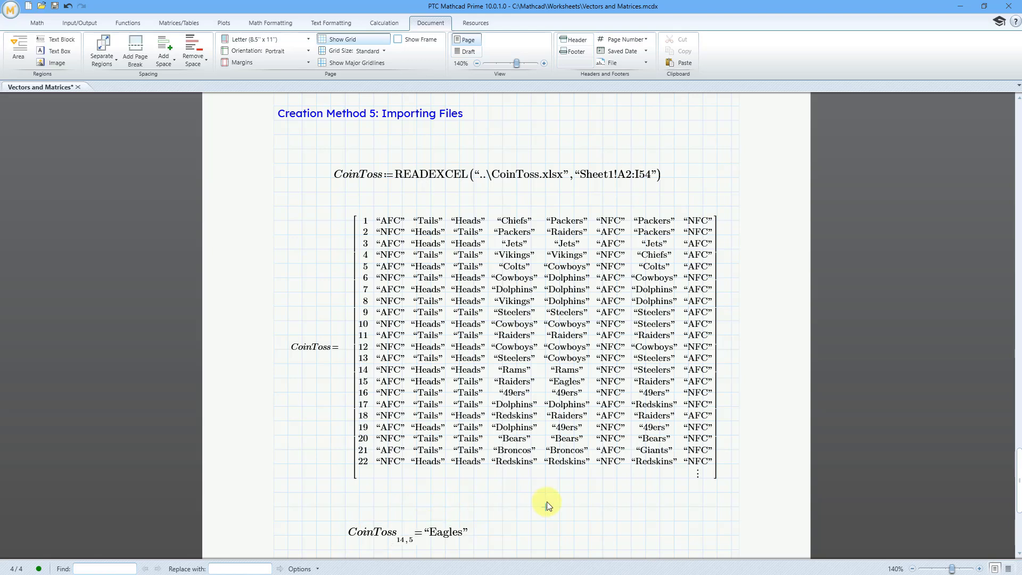